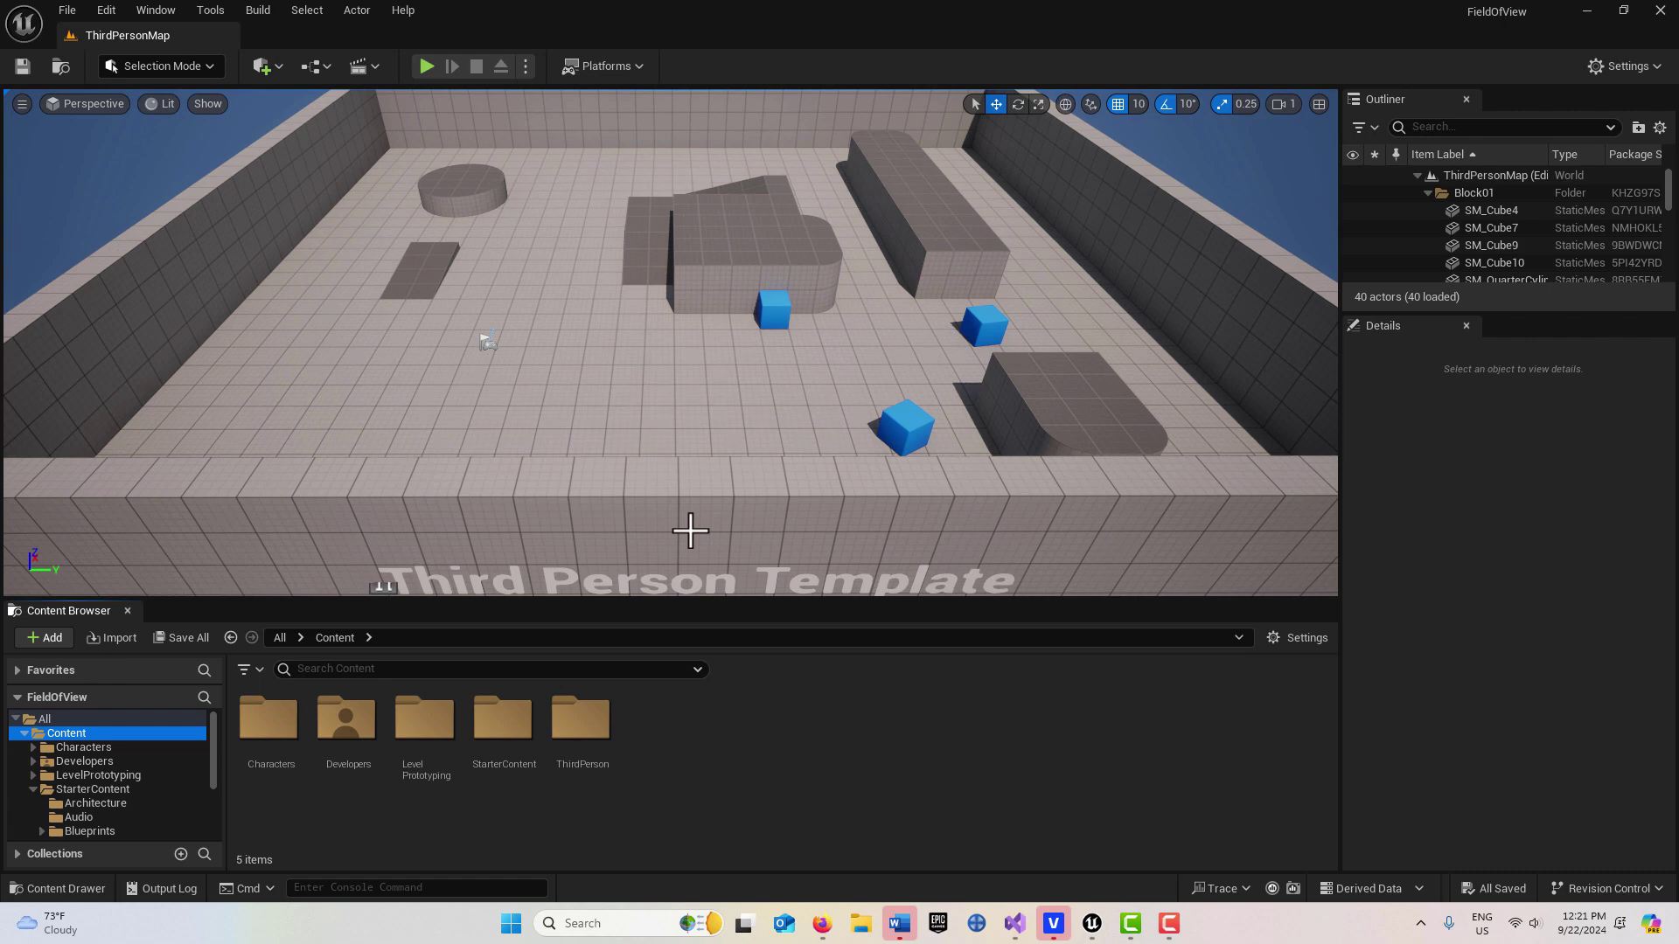
Step: Create a Game Mode Base blueprint class named MyGameMode in the Content folder
right_click(745, 728)
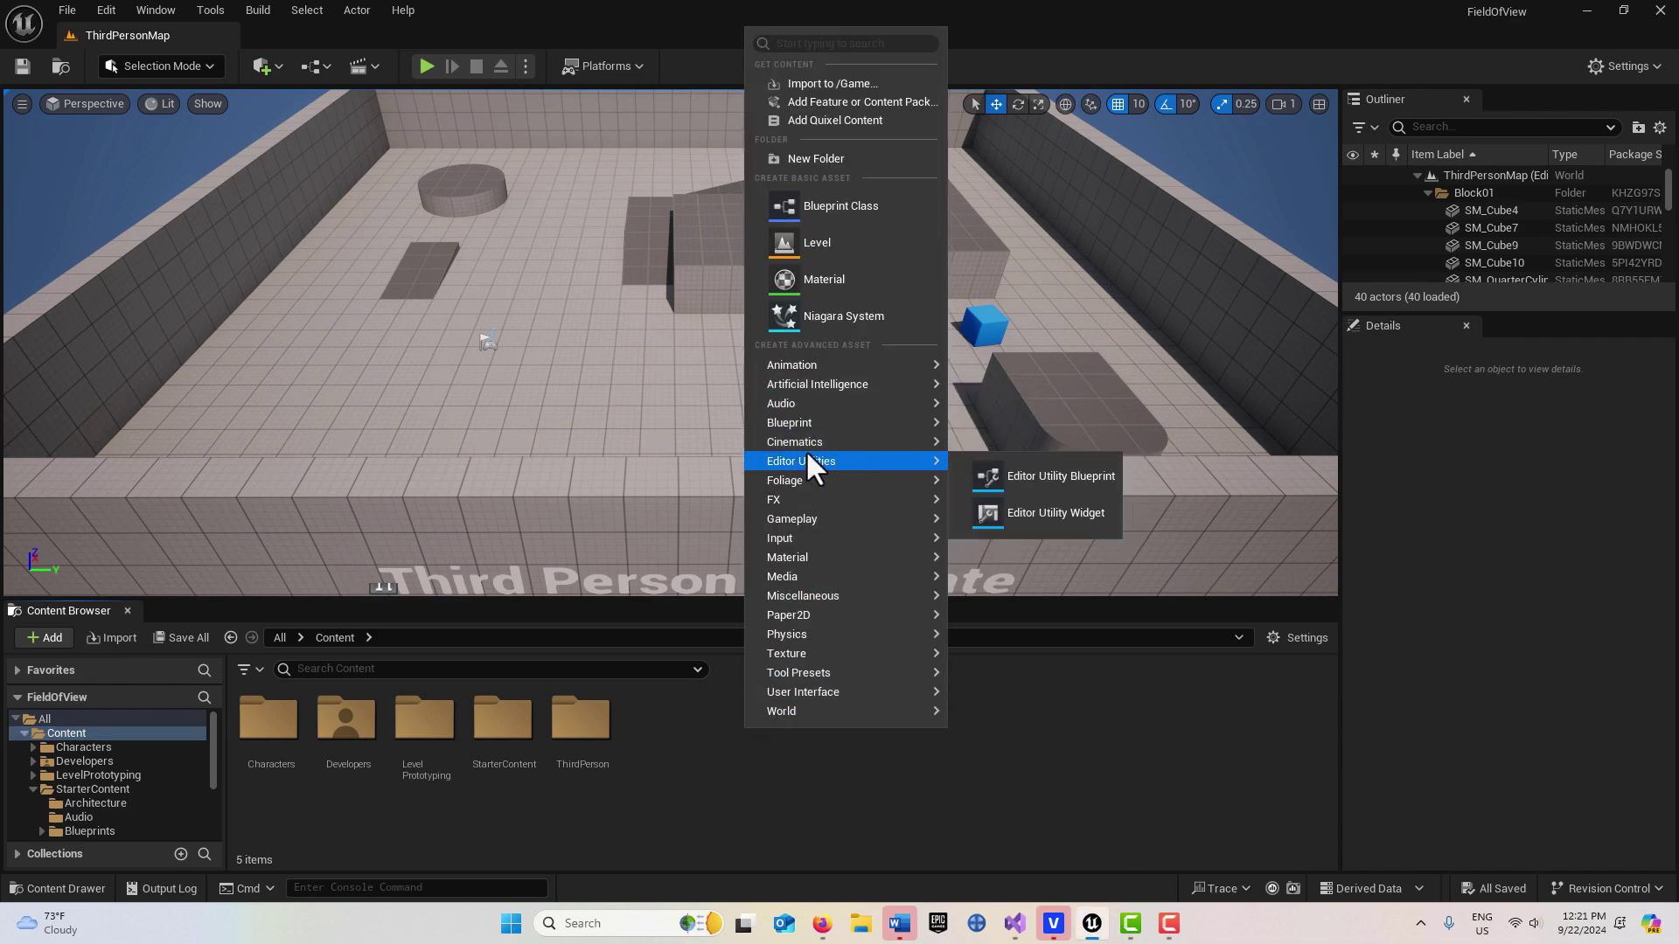
click(853, 208)
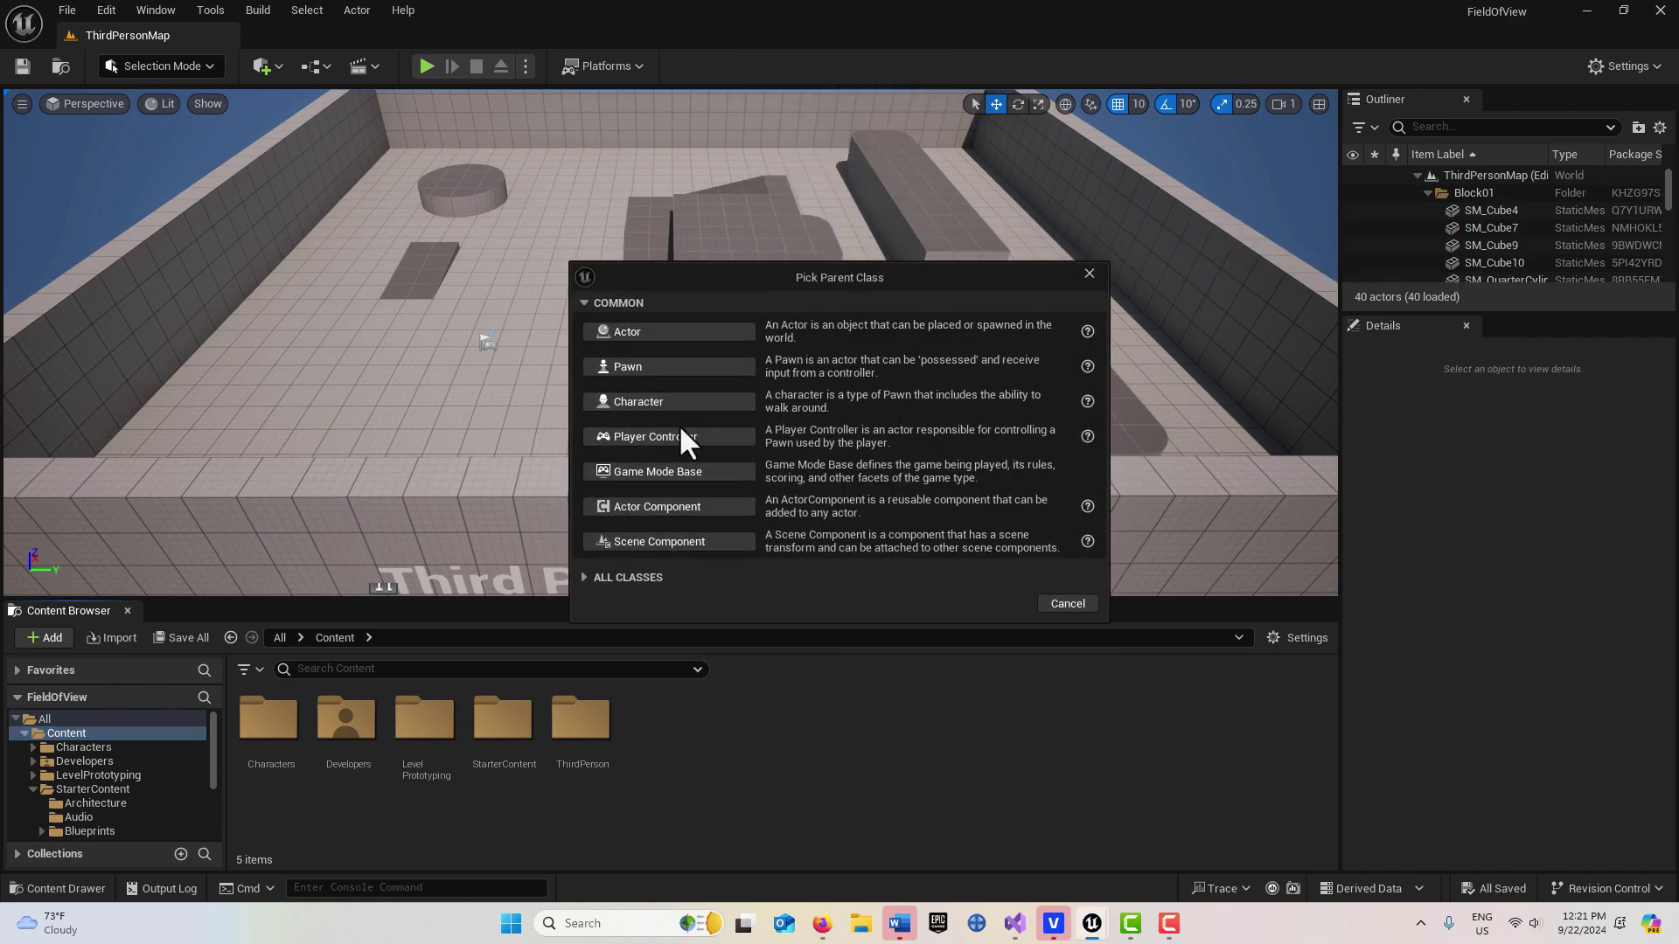
click(684, 471)
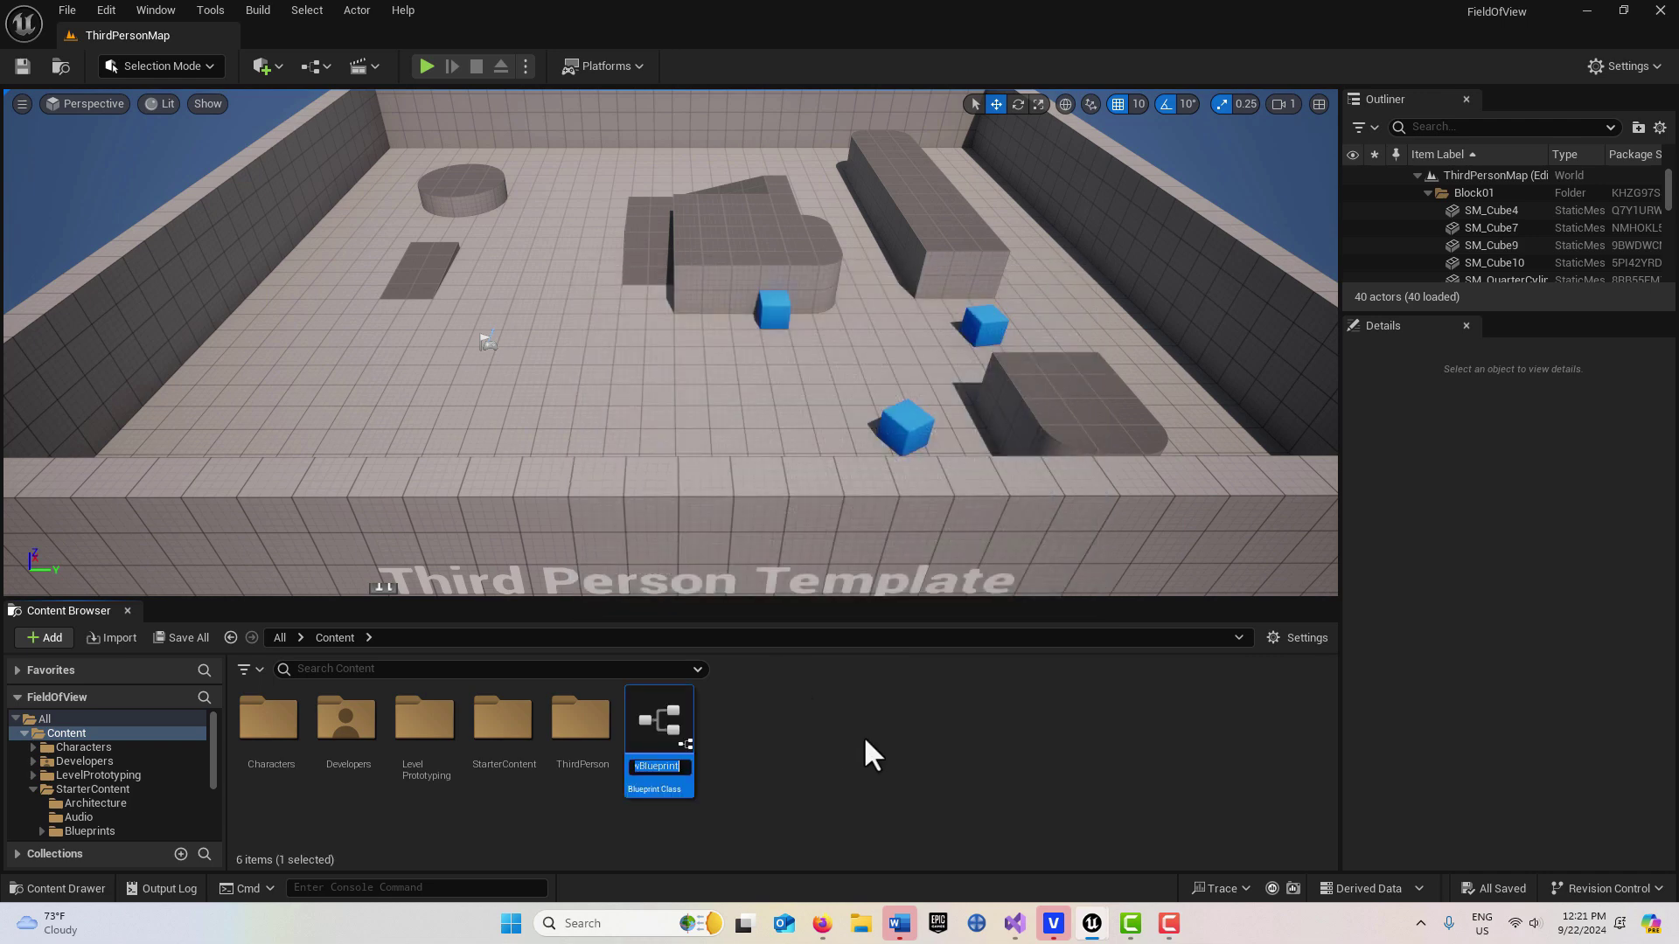
text(MyGameMode)
key(Return)
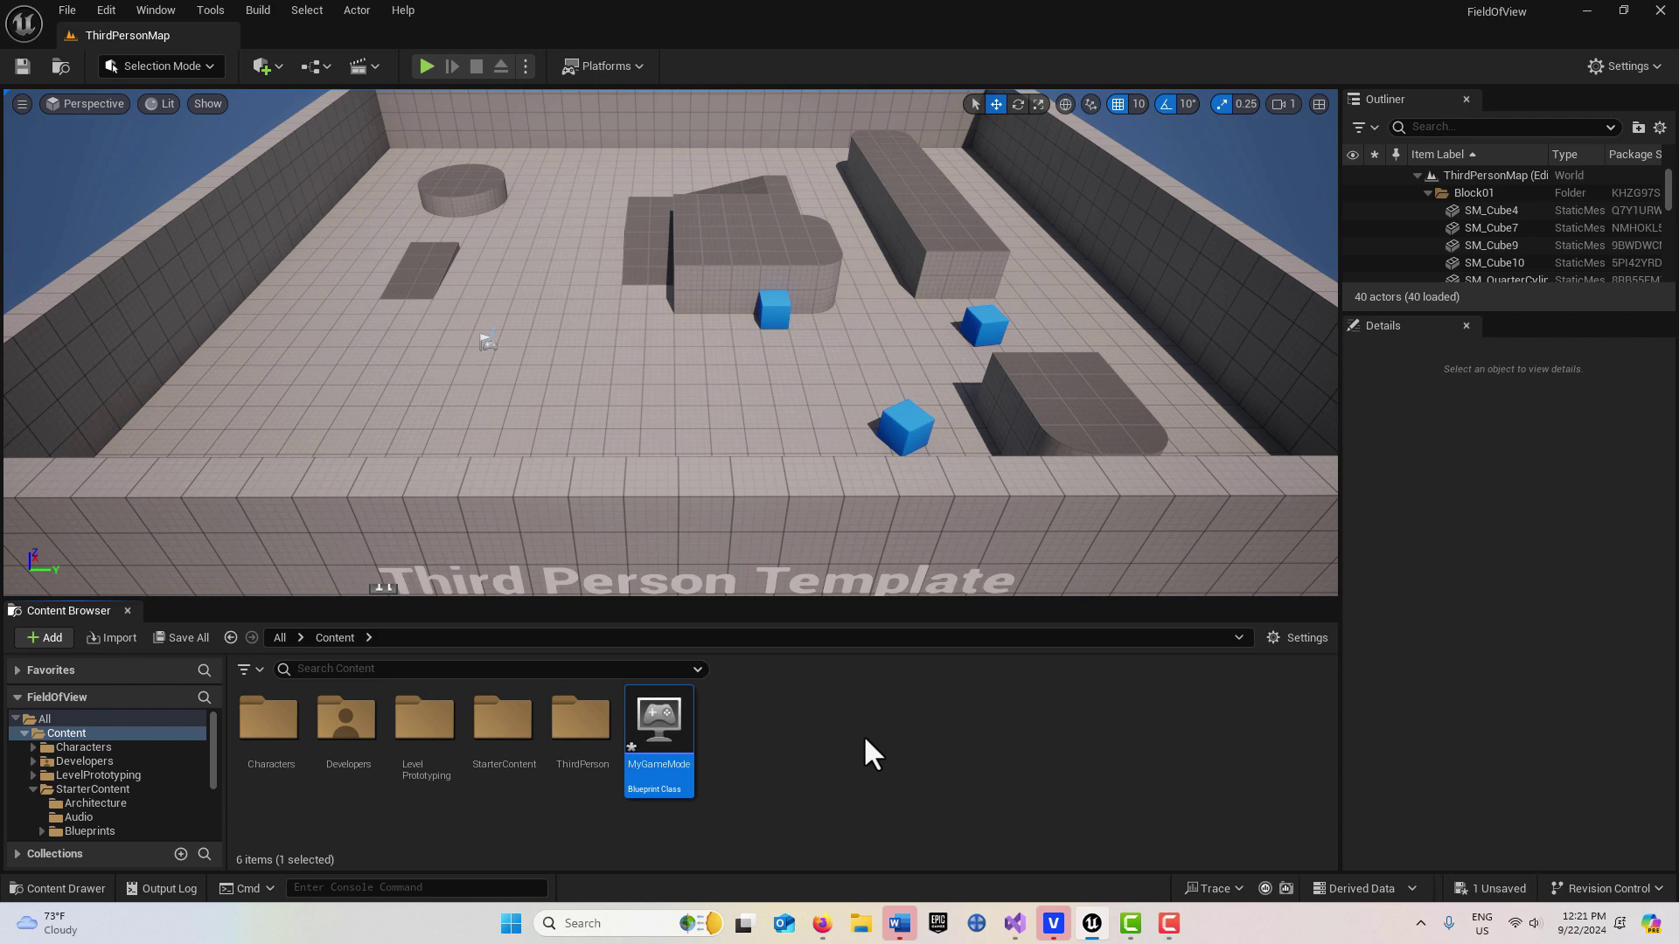
Step: Create another blueprint class in the Content folder with Pawn as its parent class
right_click(775, 735)
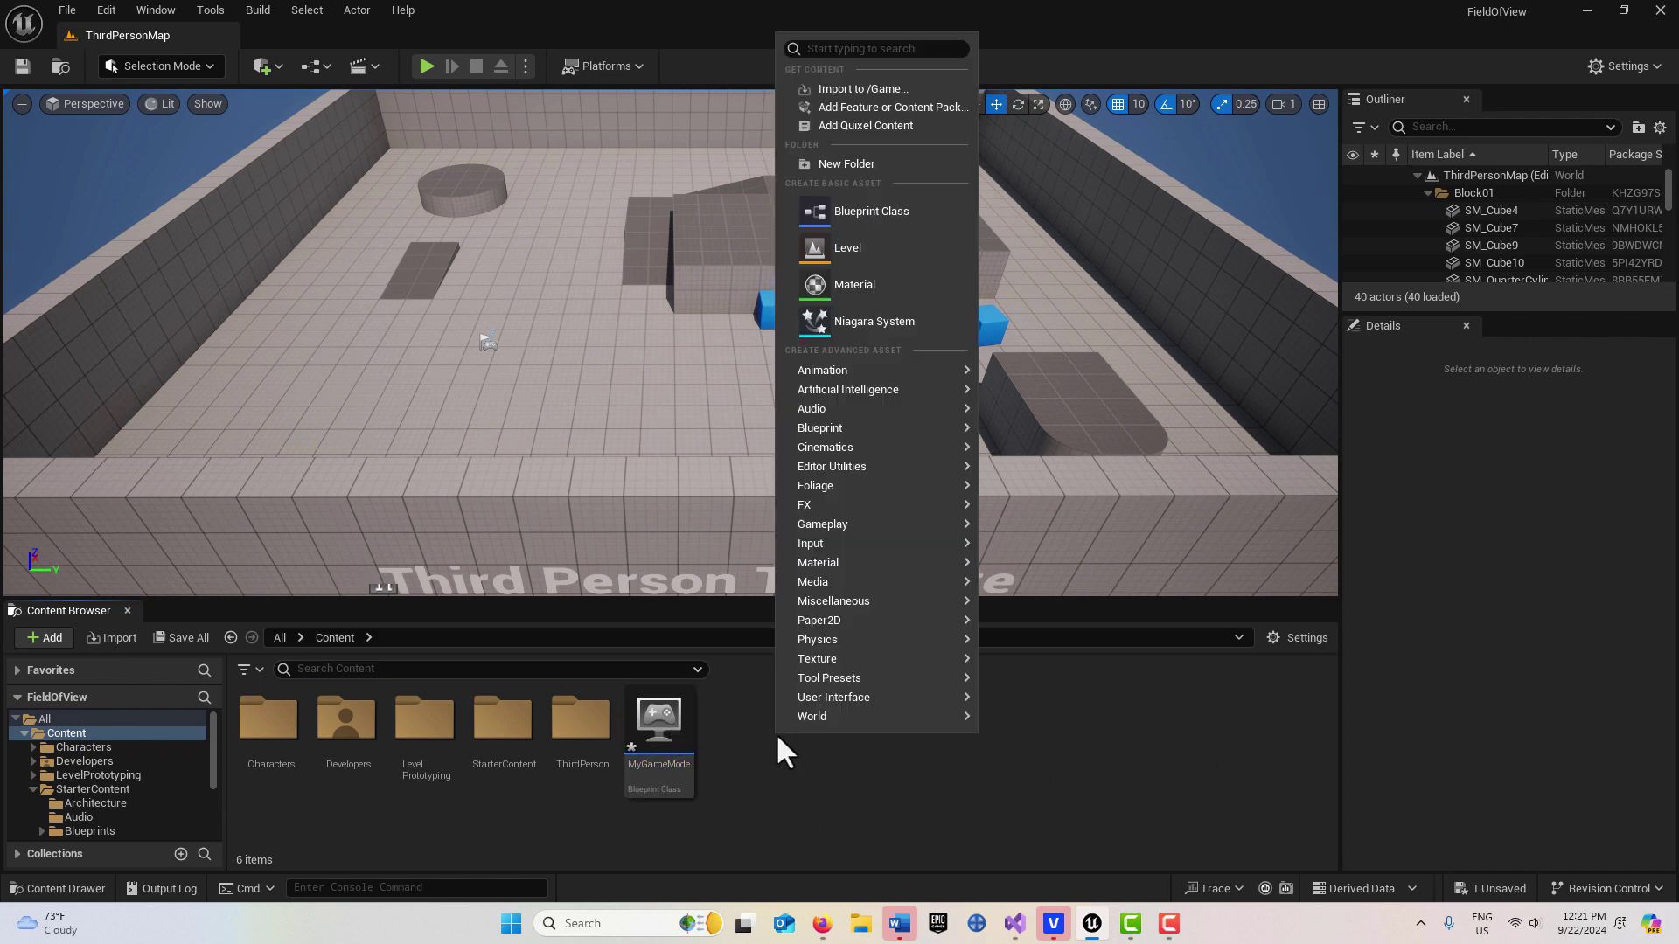
click(862, 214)
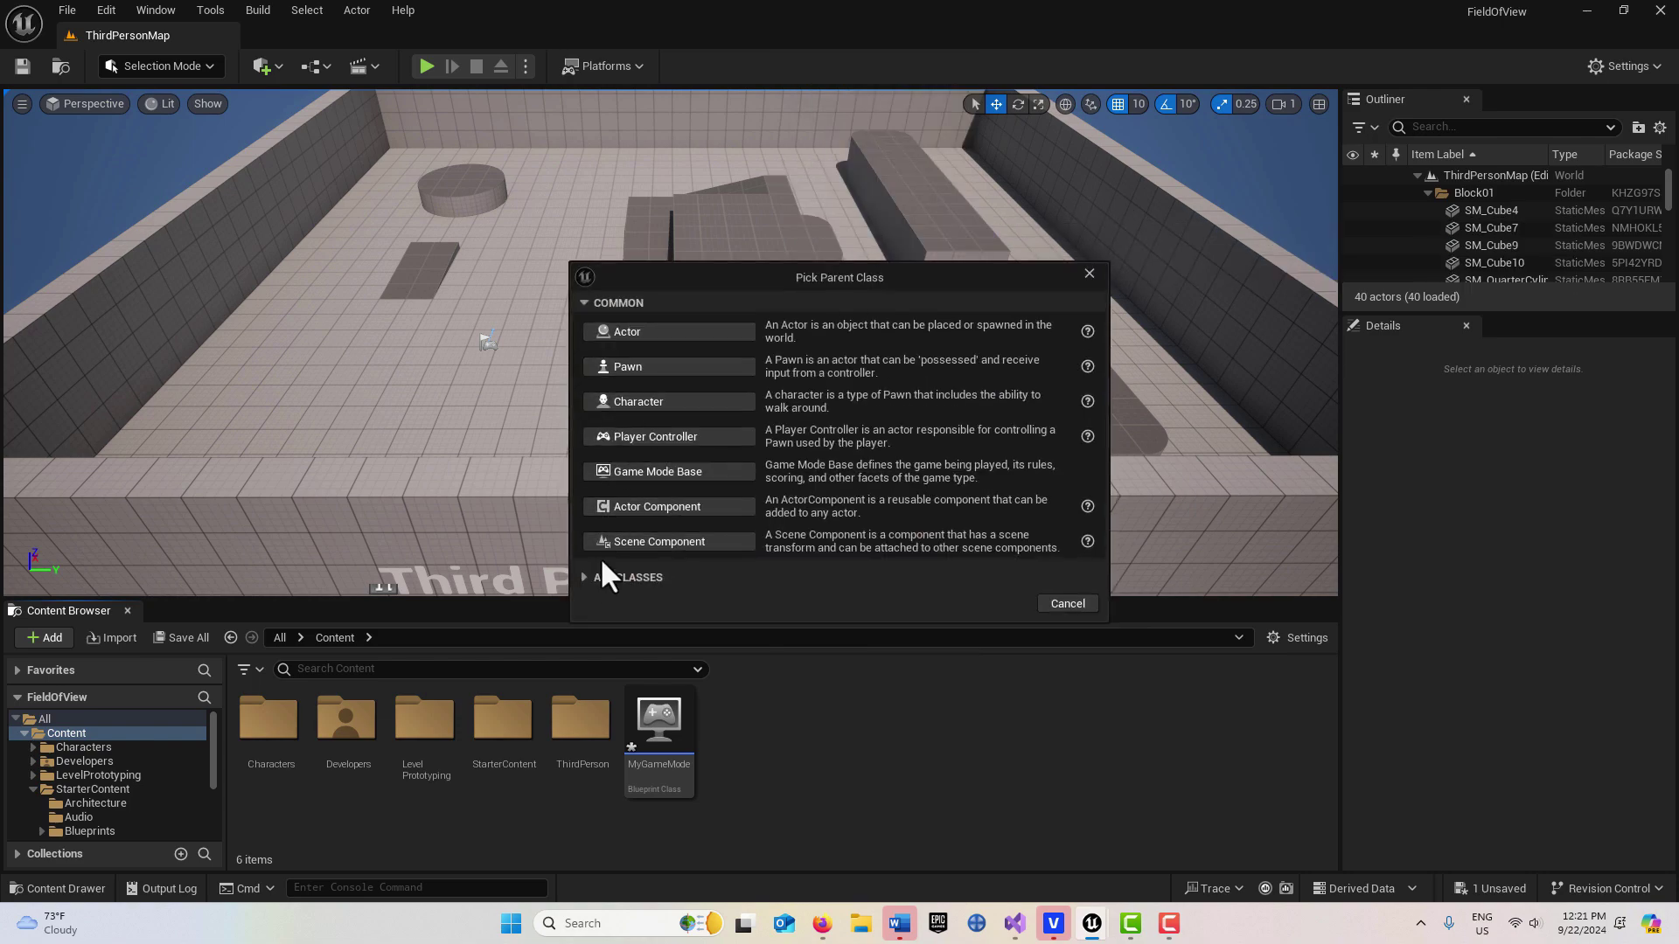
click(664, 578)
text(de)
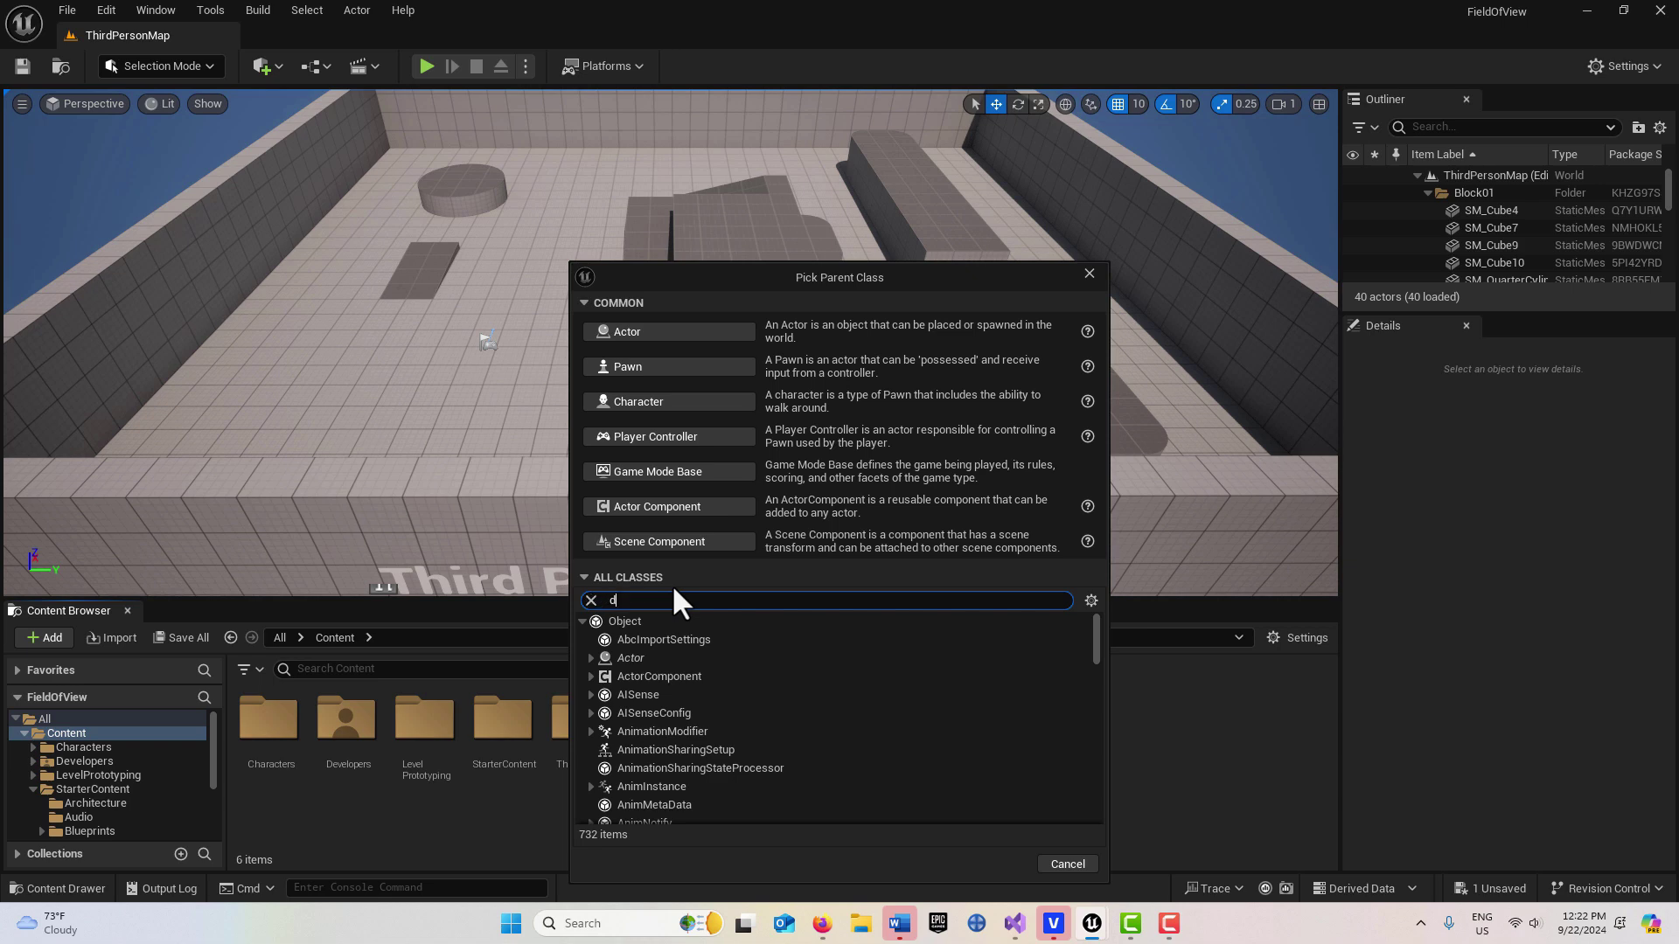
key(BackSpace)
key(BackSpace)
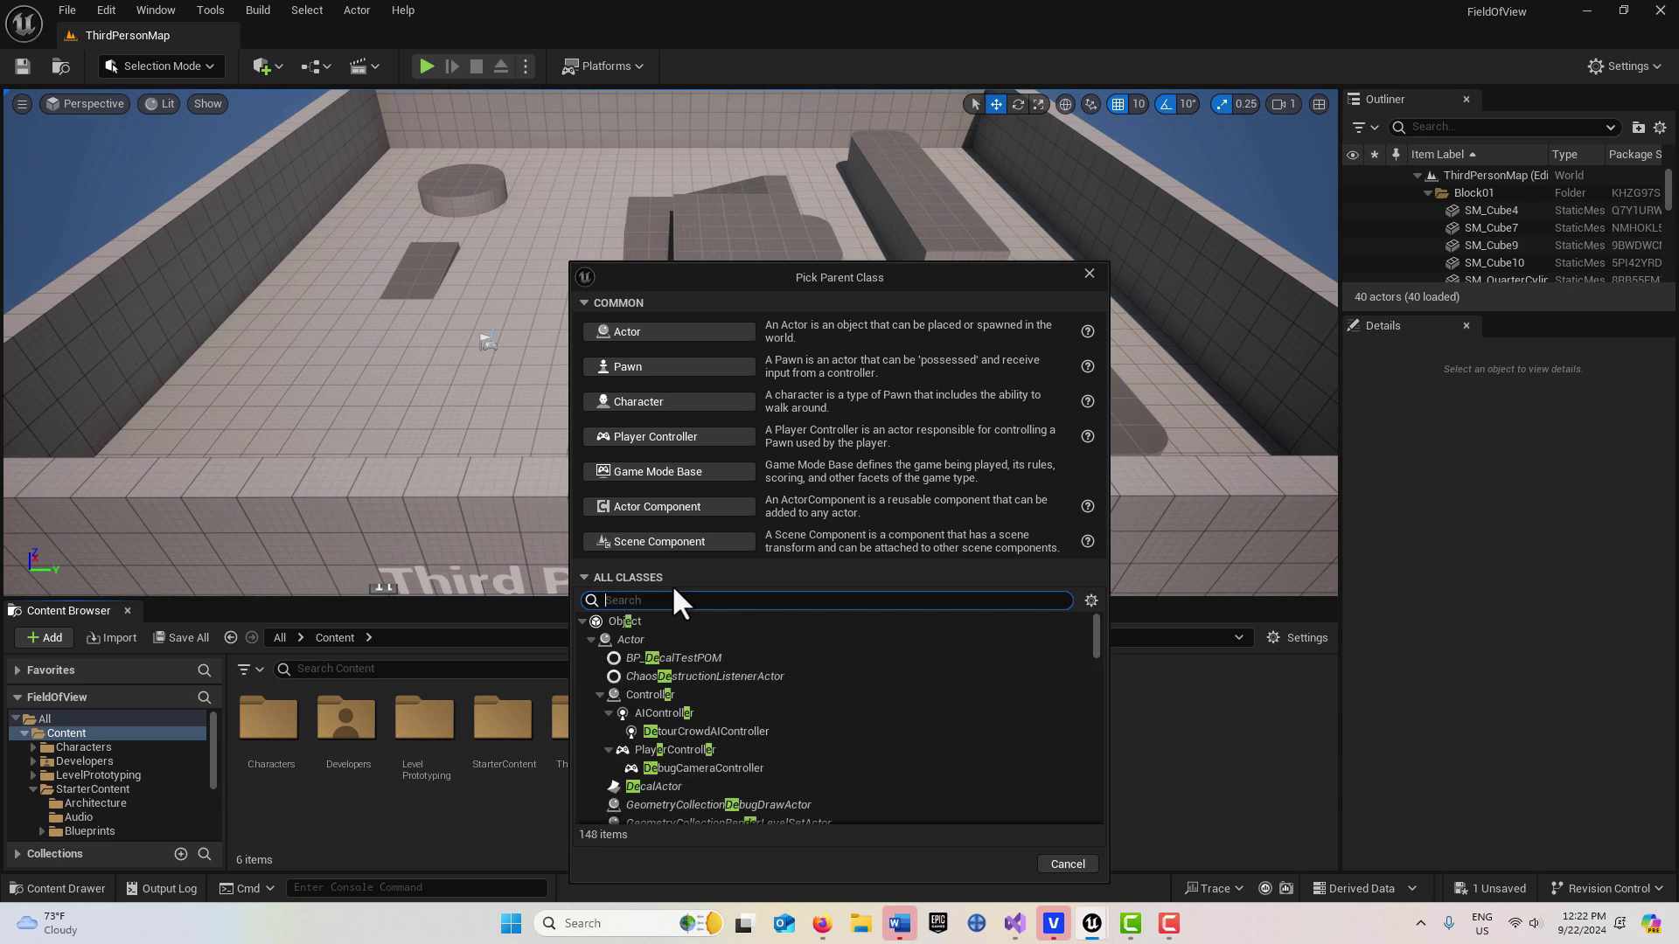
text(pawen)
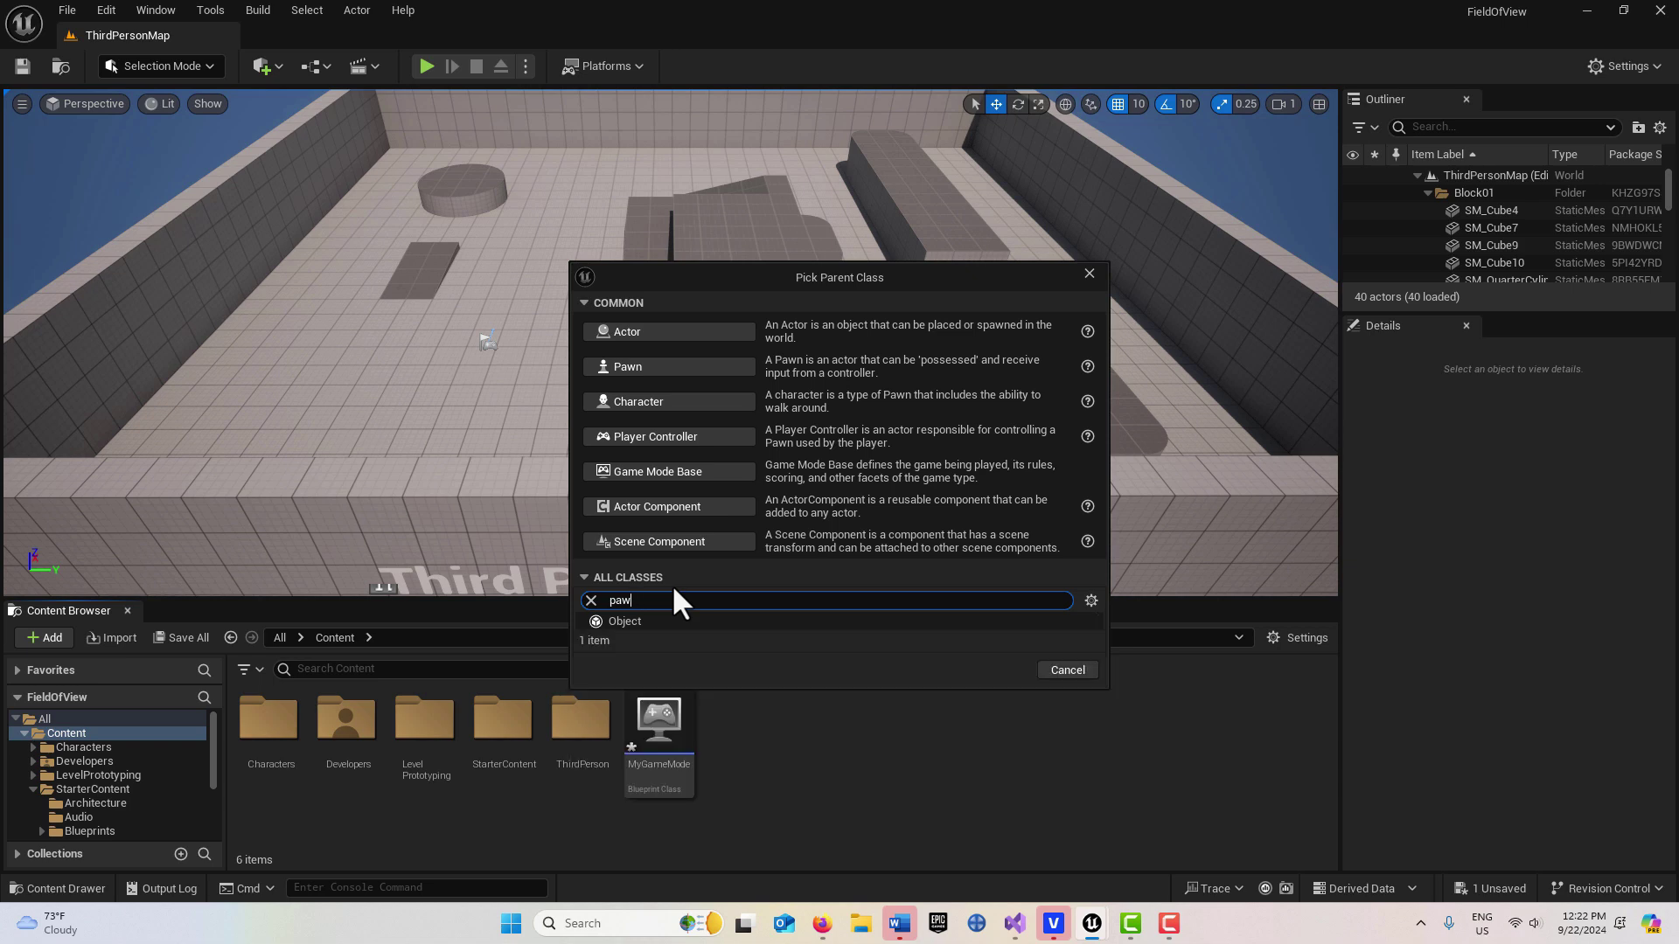
key(BackSpace)
key(BackSpace)
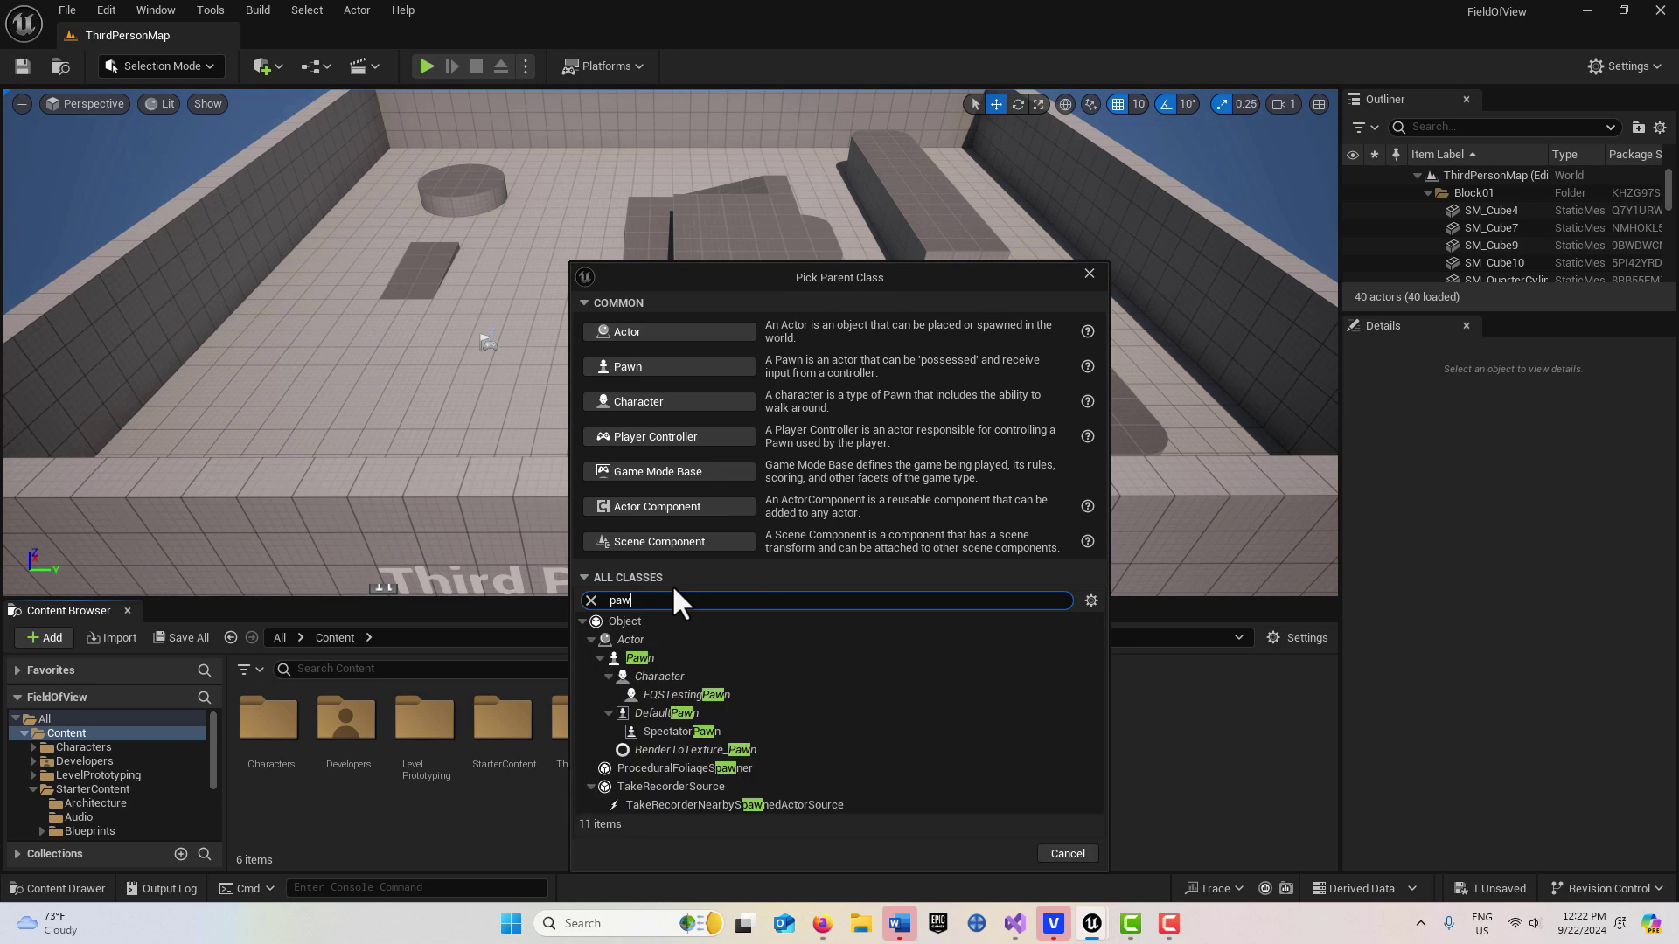
click(643, 657)
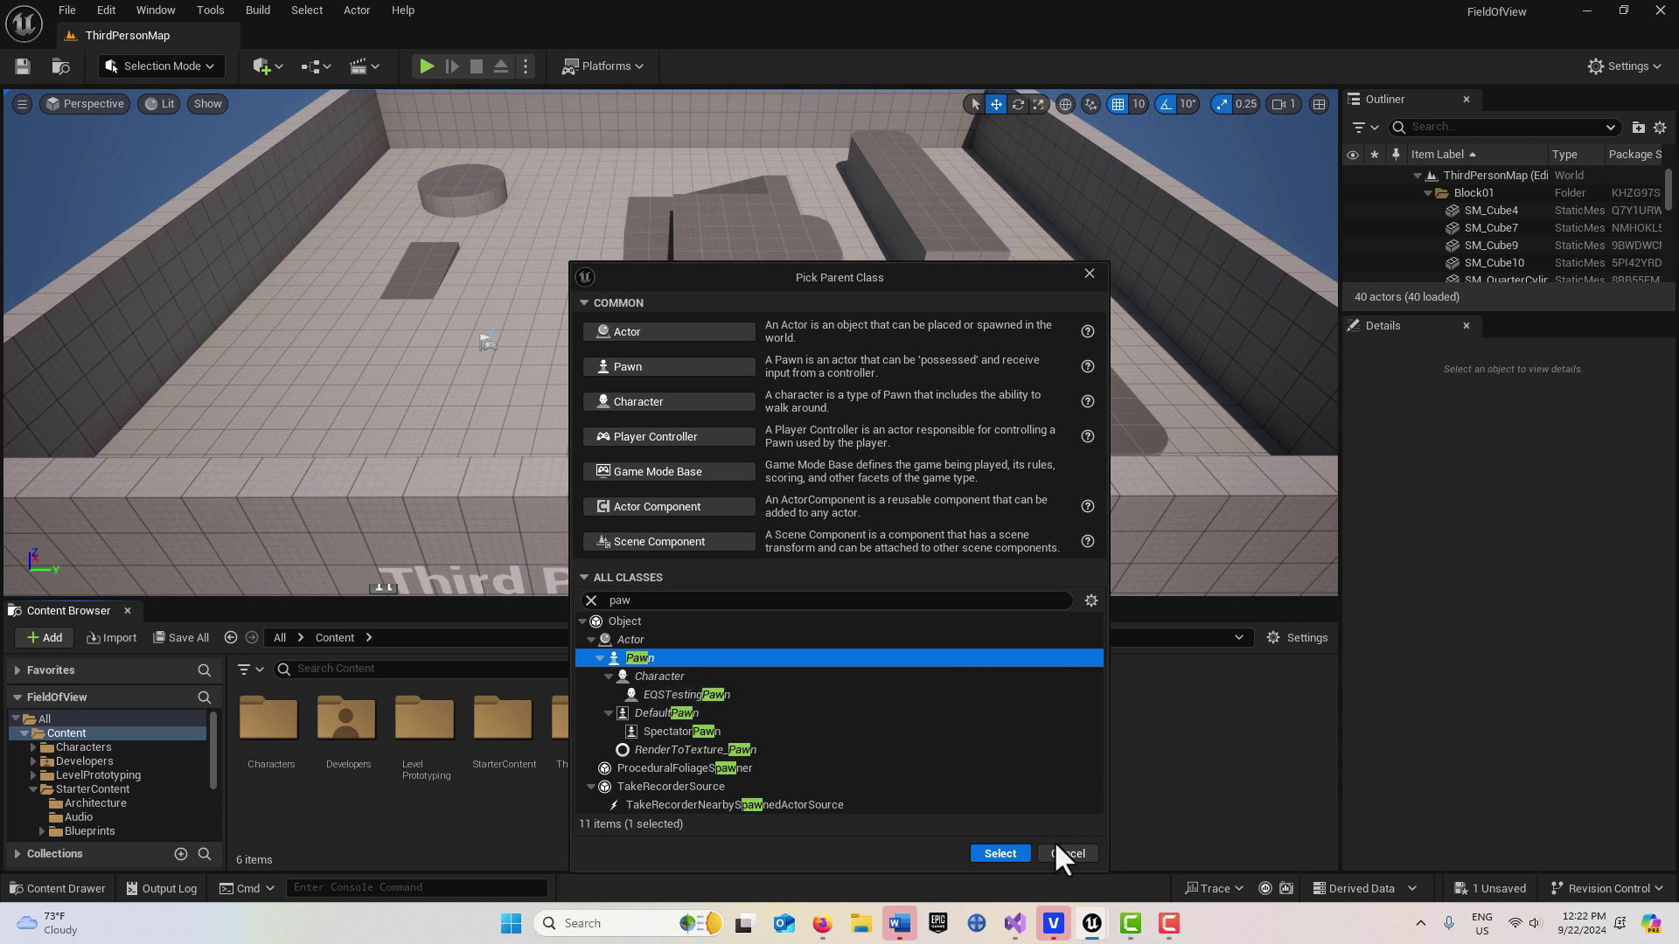
click(1001, 856)
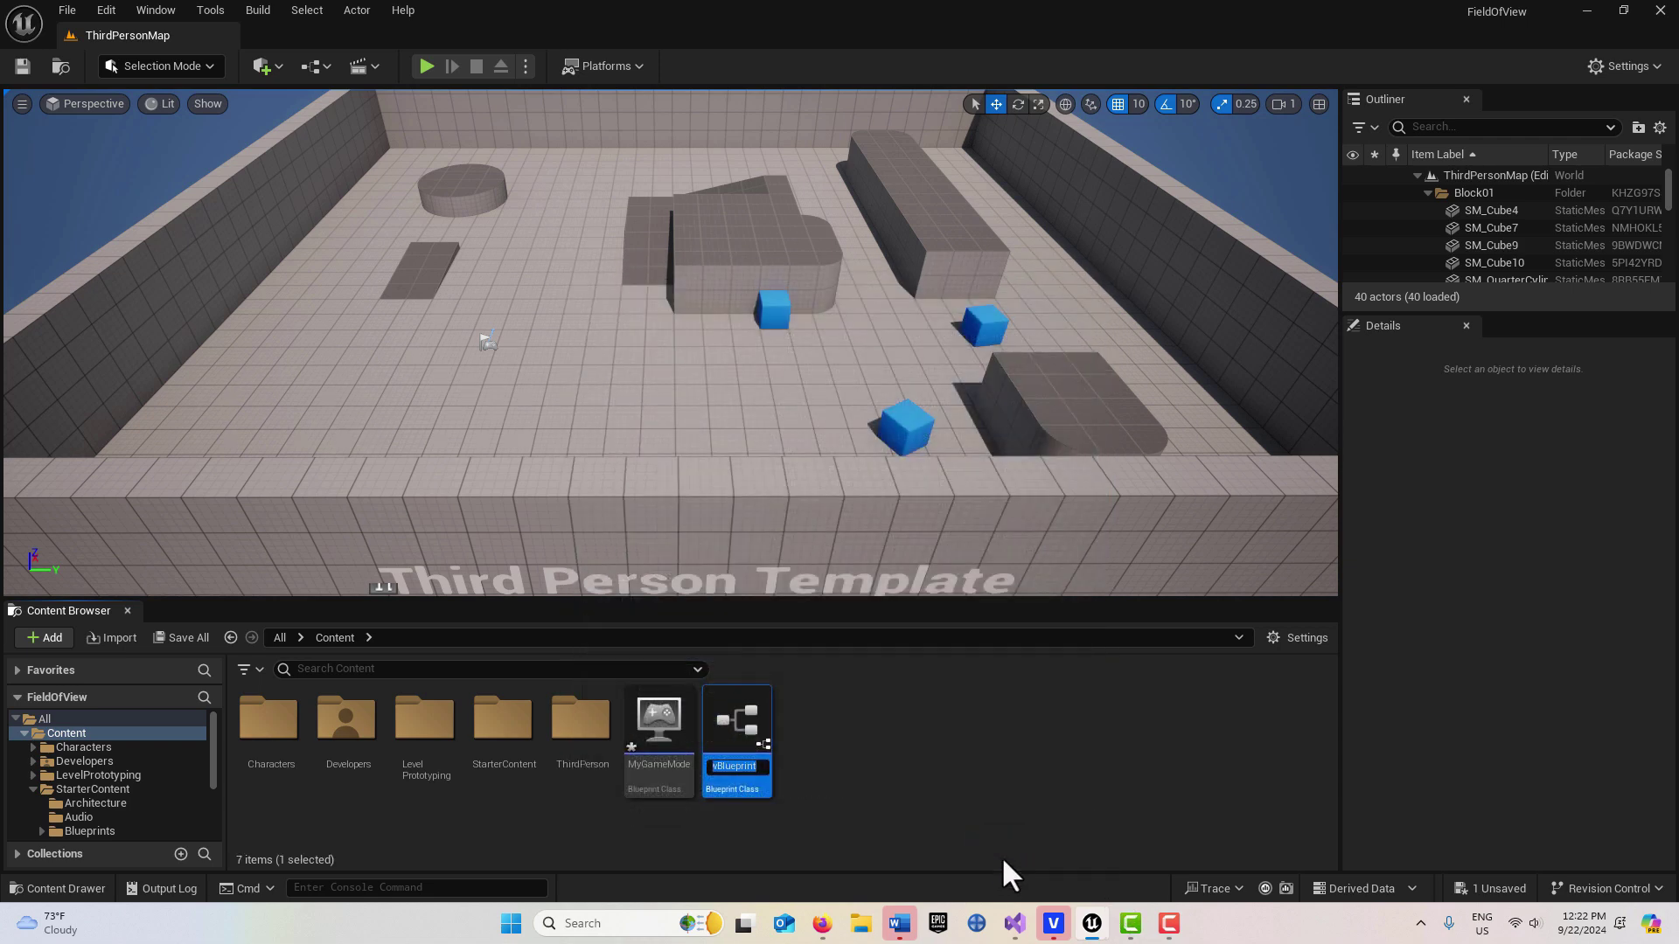
Step: Name the new Pawn blueprint MyViewportCam
text(MyV)
text(iew)
text(portCam)
key(Return)
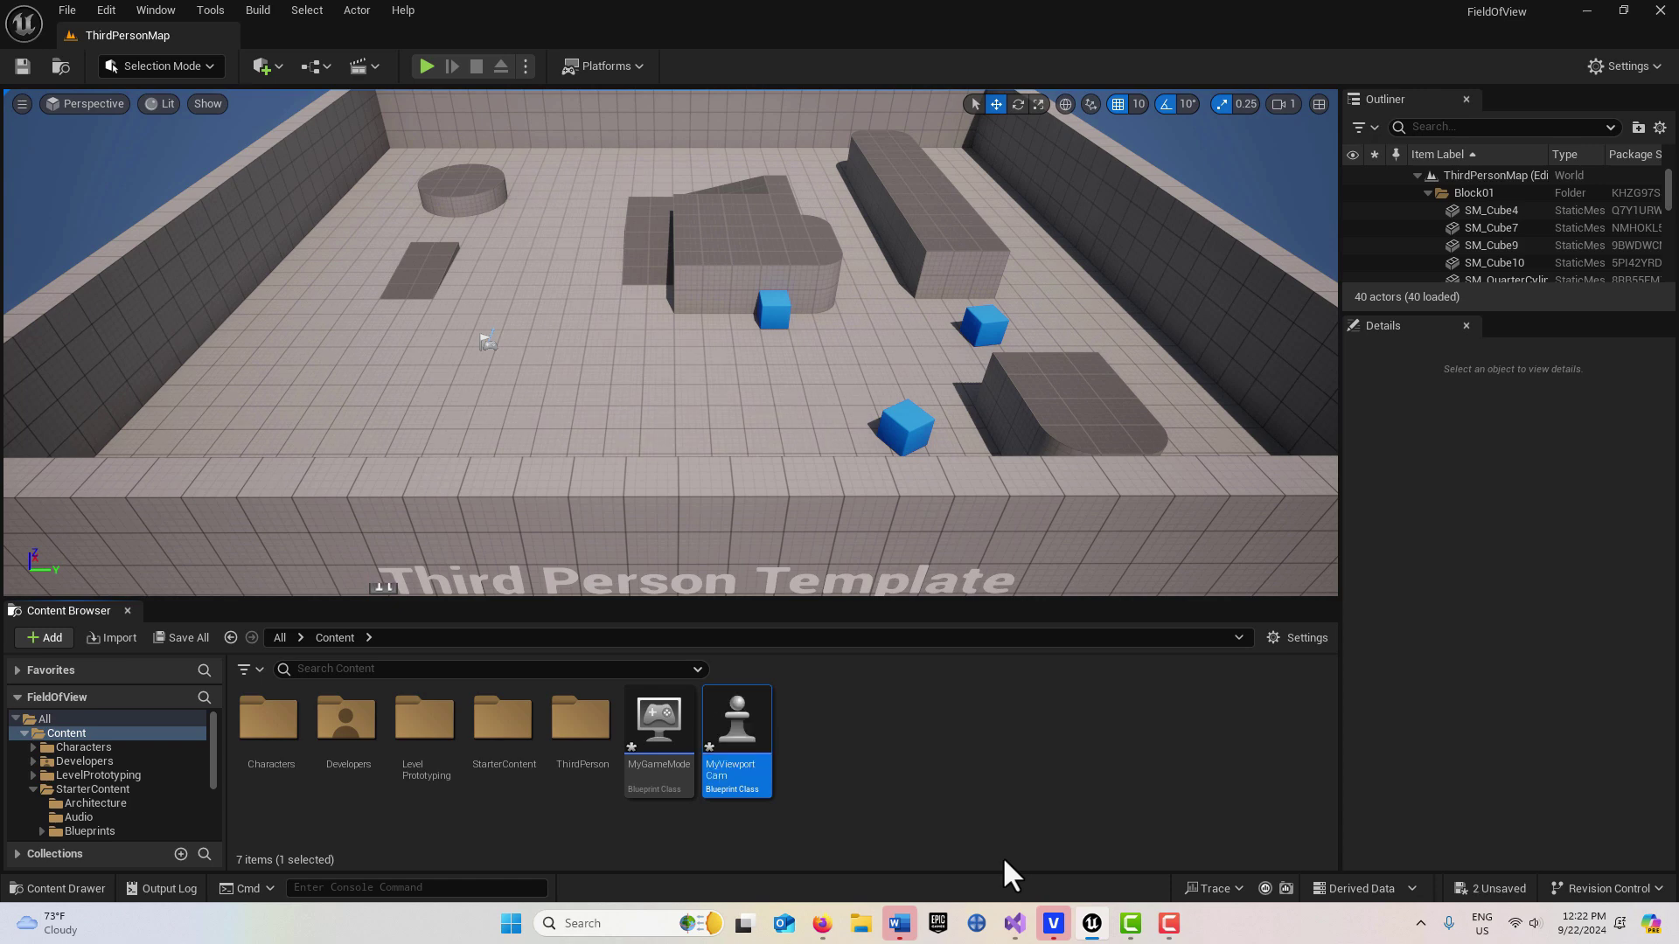
Step: Open the MyViewportCam blueprint, dock its editor beside the level, and select its DefaultSceneRoot component for inspection
double_click(722, 745)
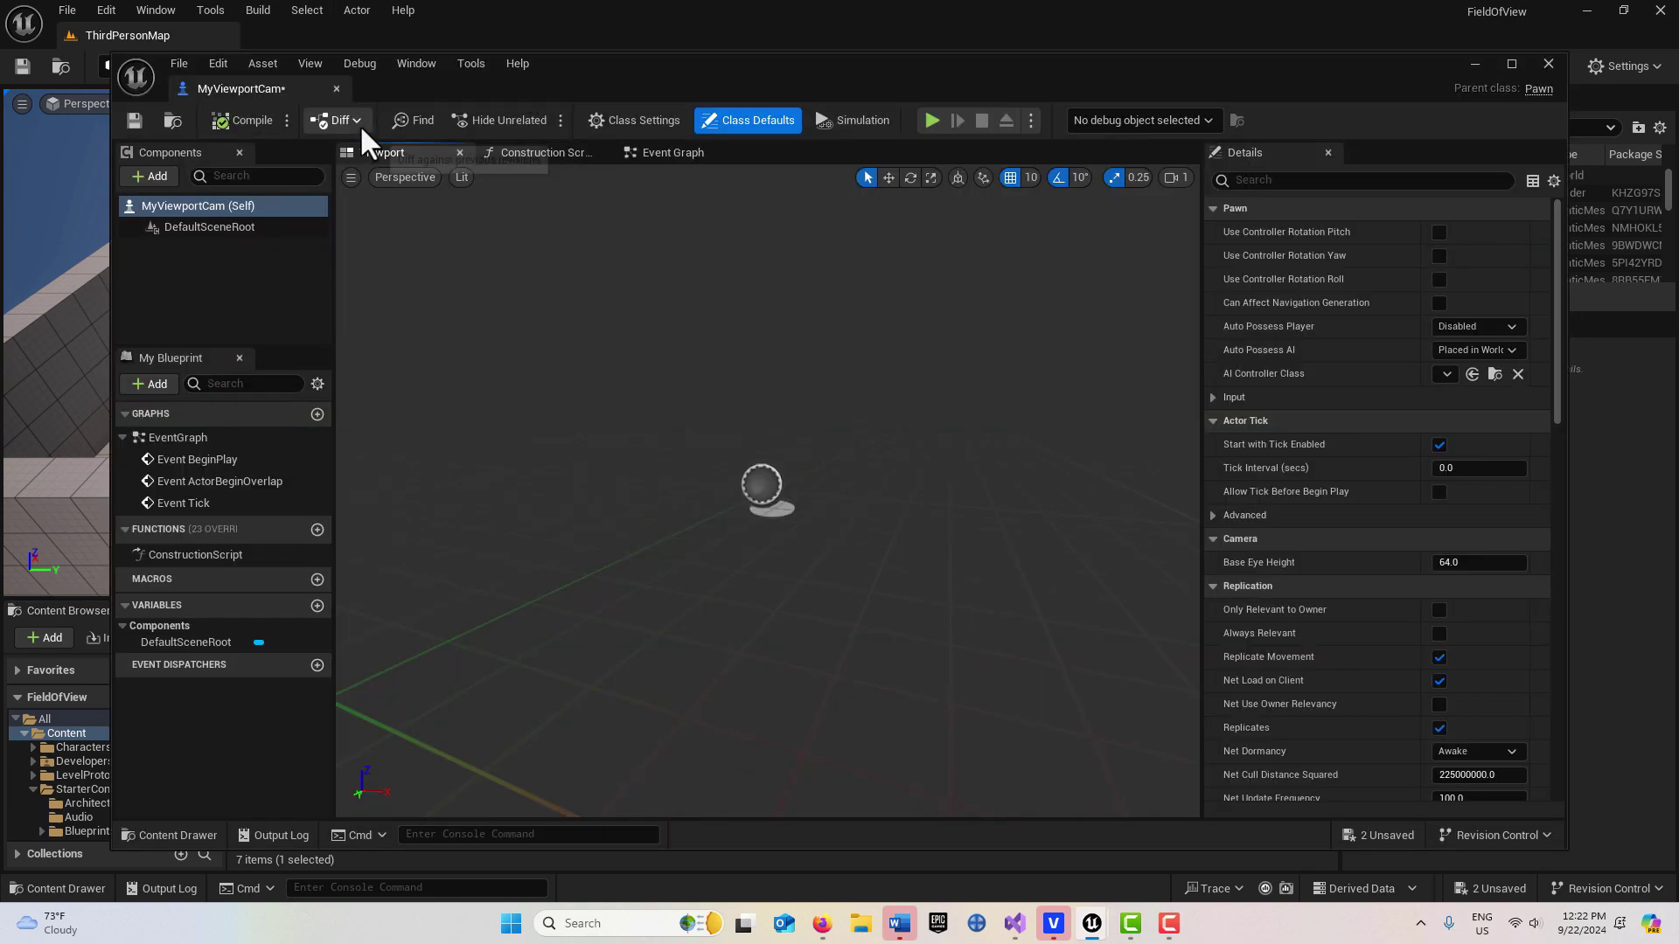
drag(295, 80, 355, 40)
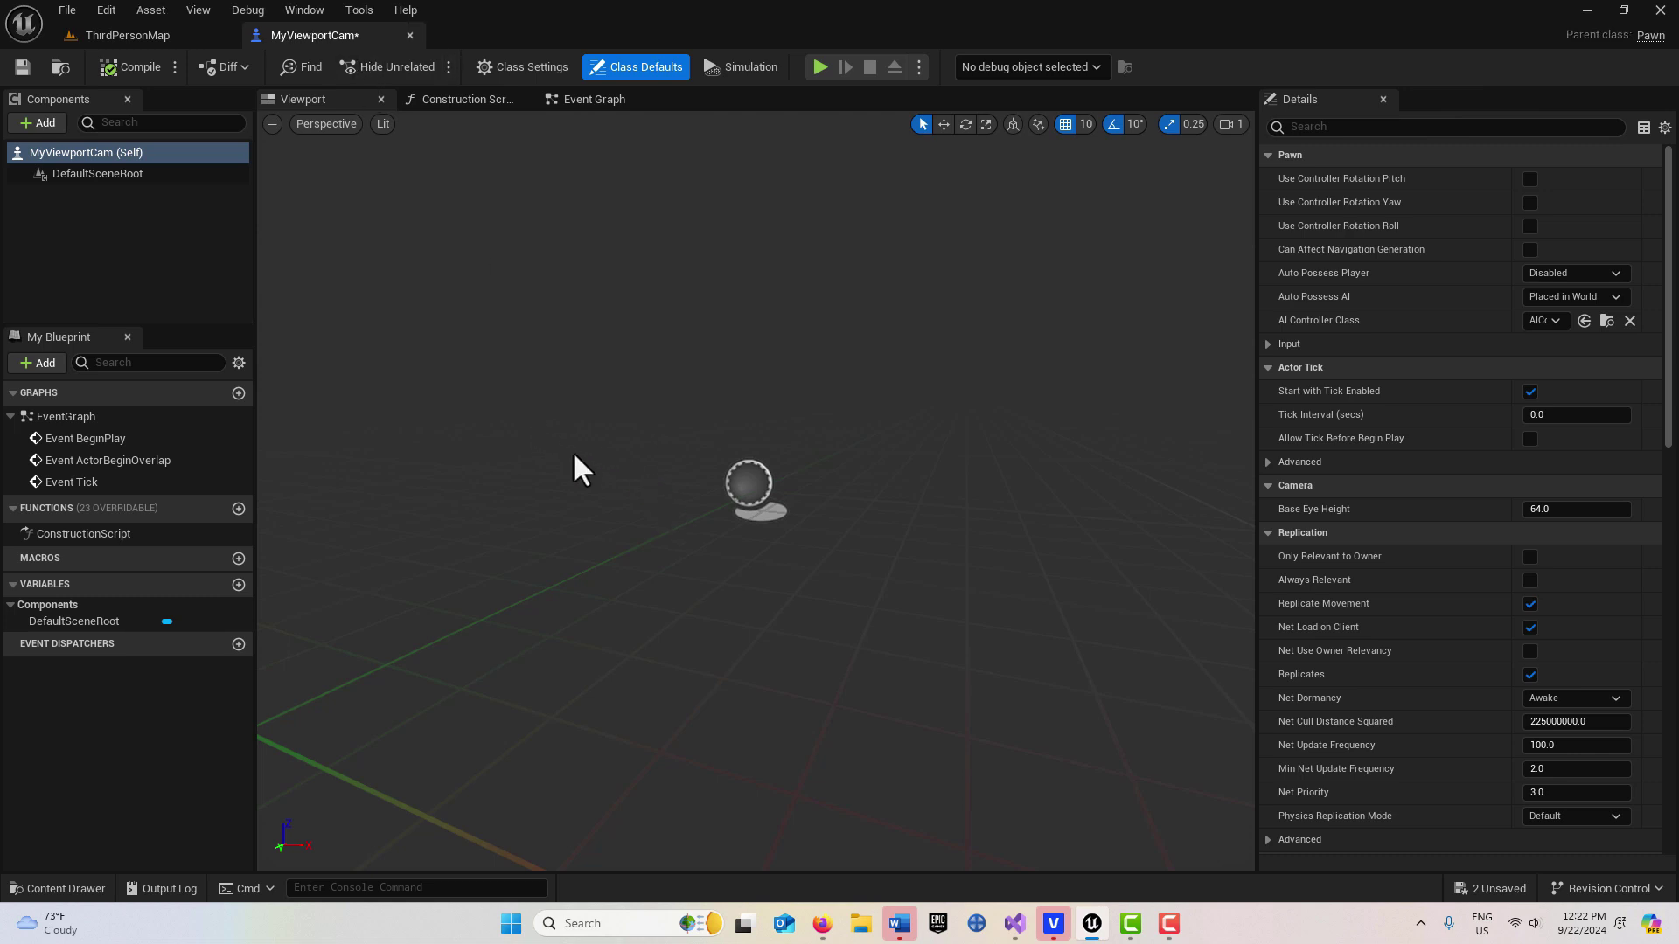
drag(572, 452, 770, 450)
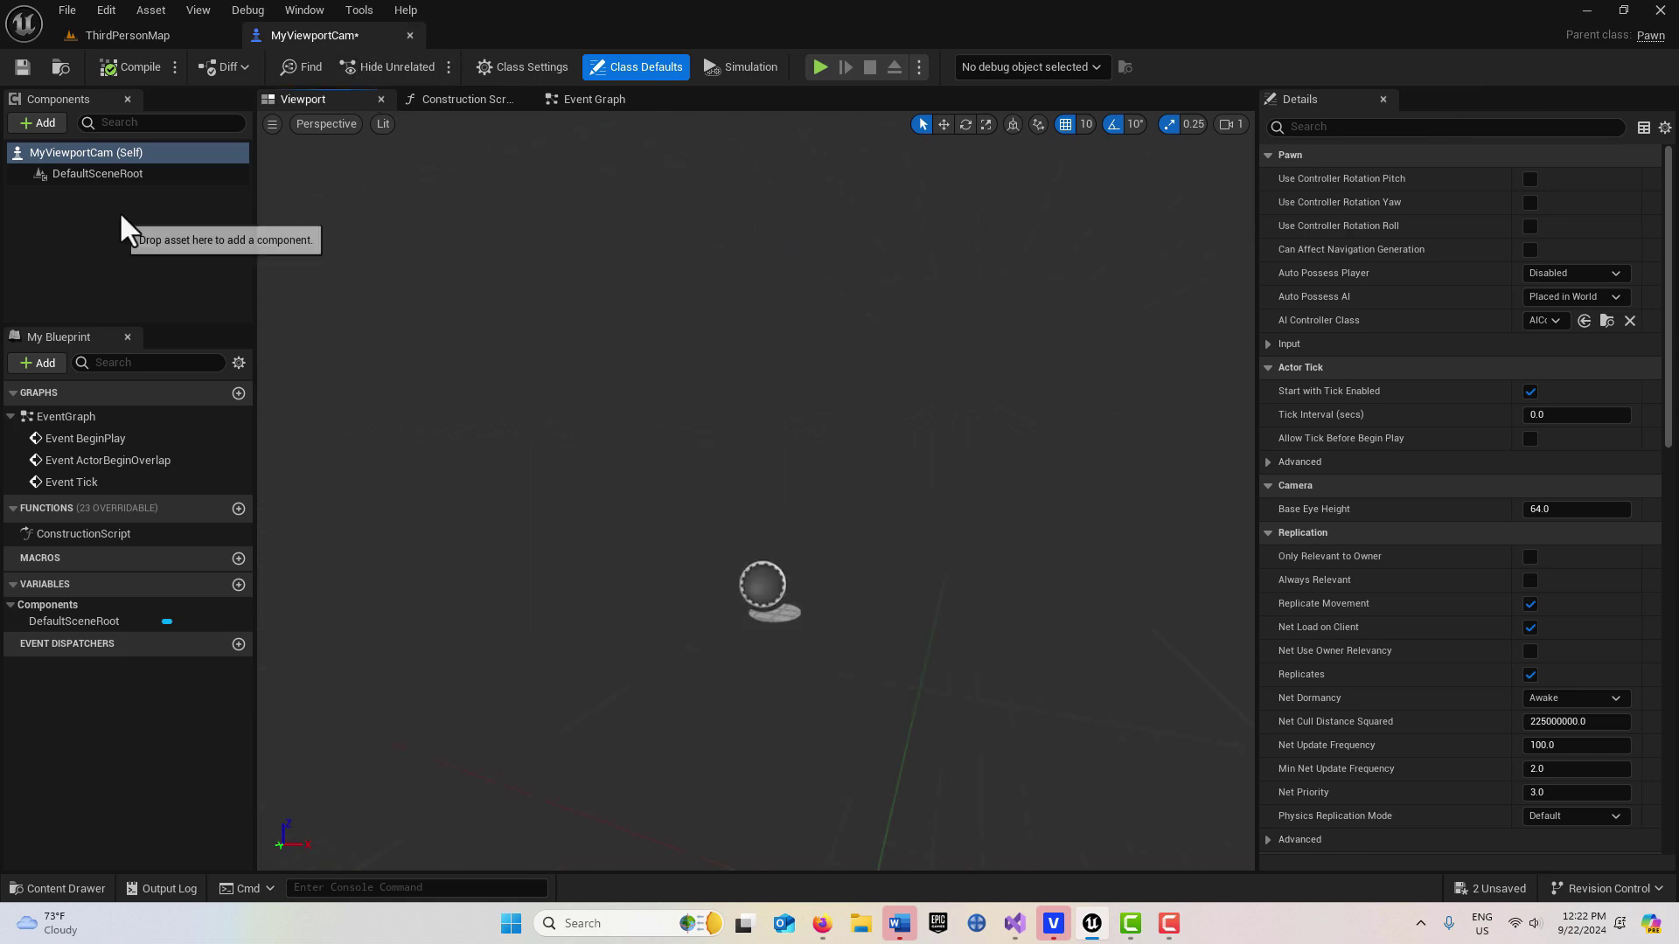
click(121, 177)
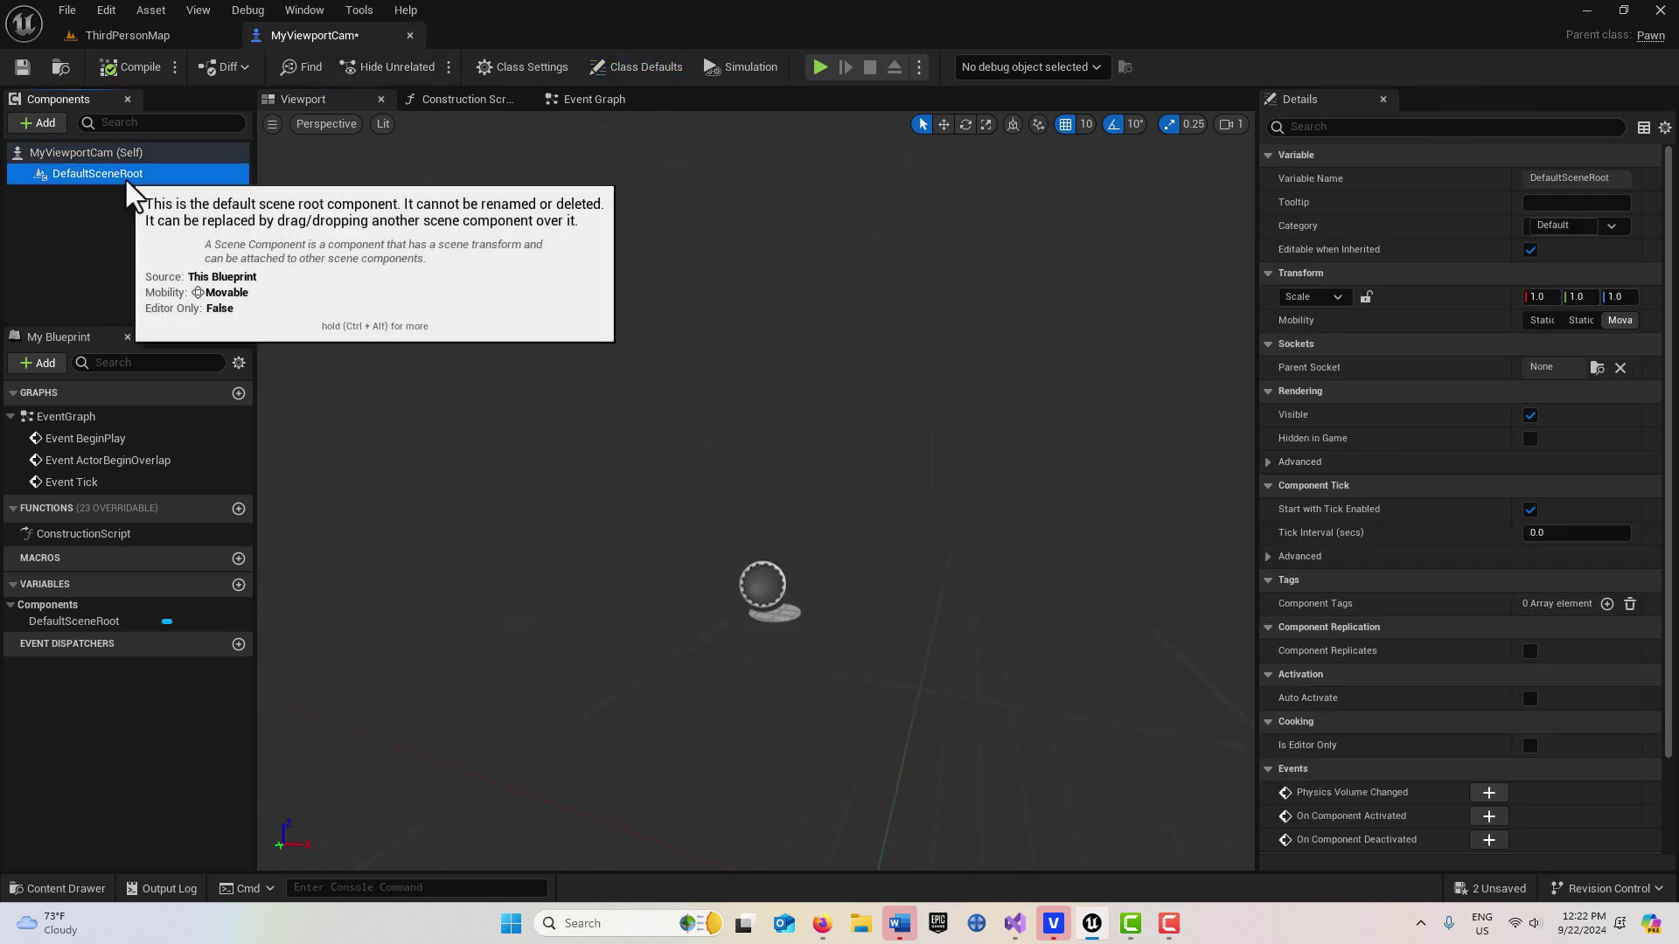
Step: Back in the ThirdPersonMap level, create a blueprint class based on DefaultPawn and name it MyDefaultPawnCam
click(194, 36)
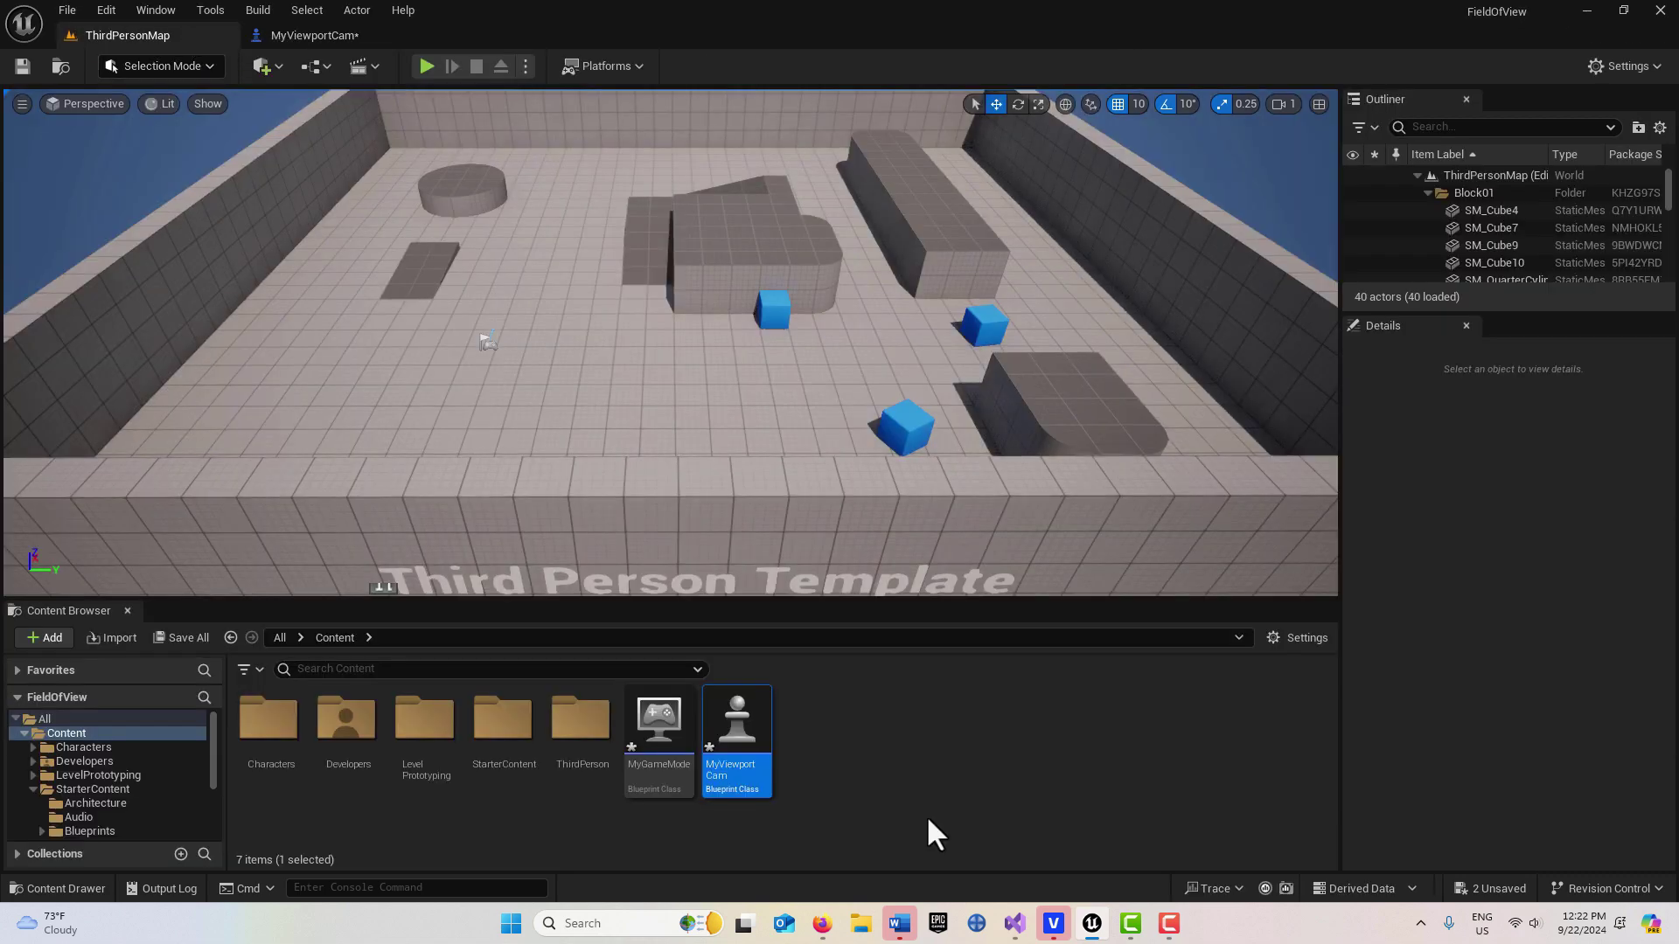
right_click(879, 727)
click(1006, 205)
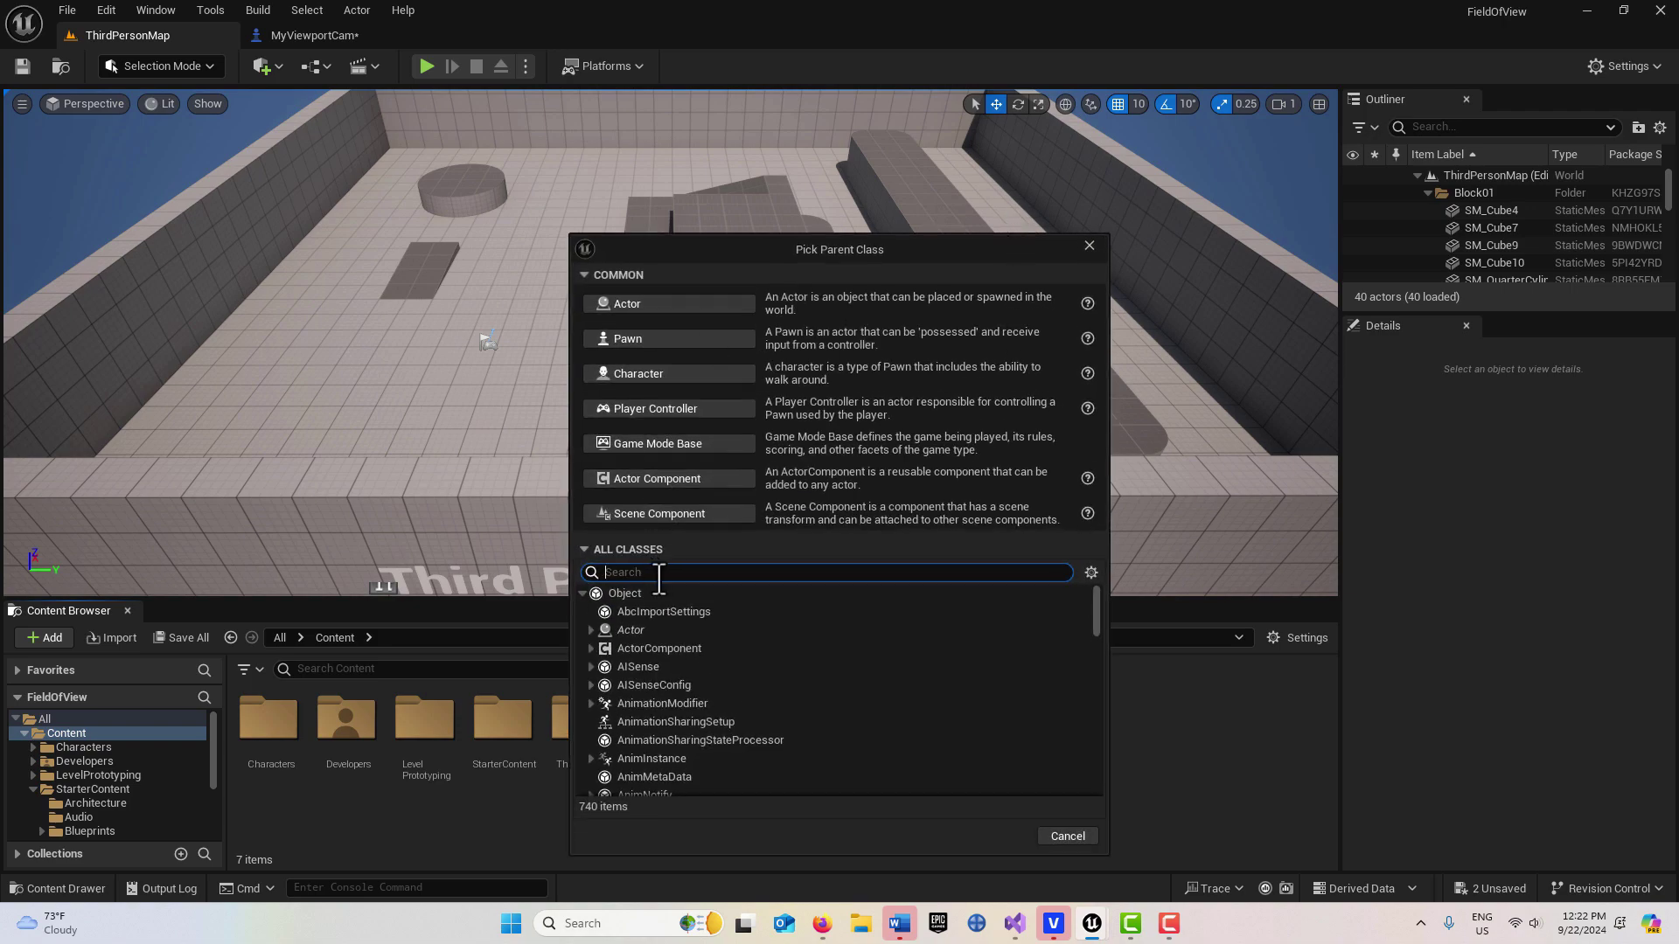
text(defau)
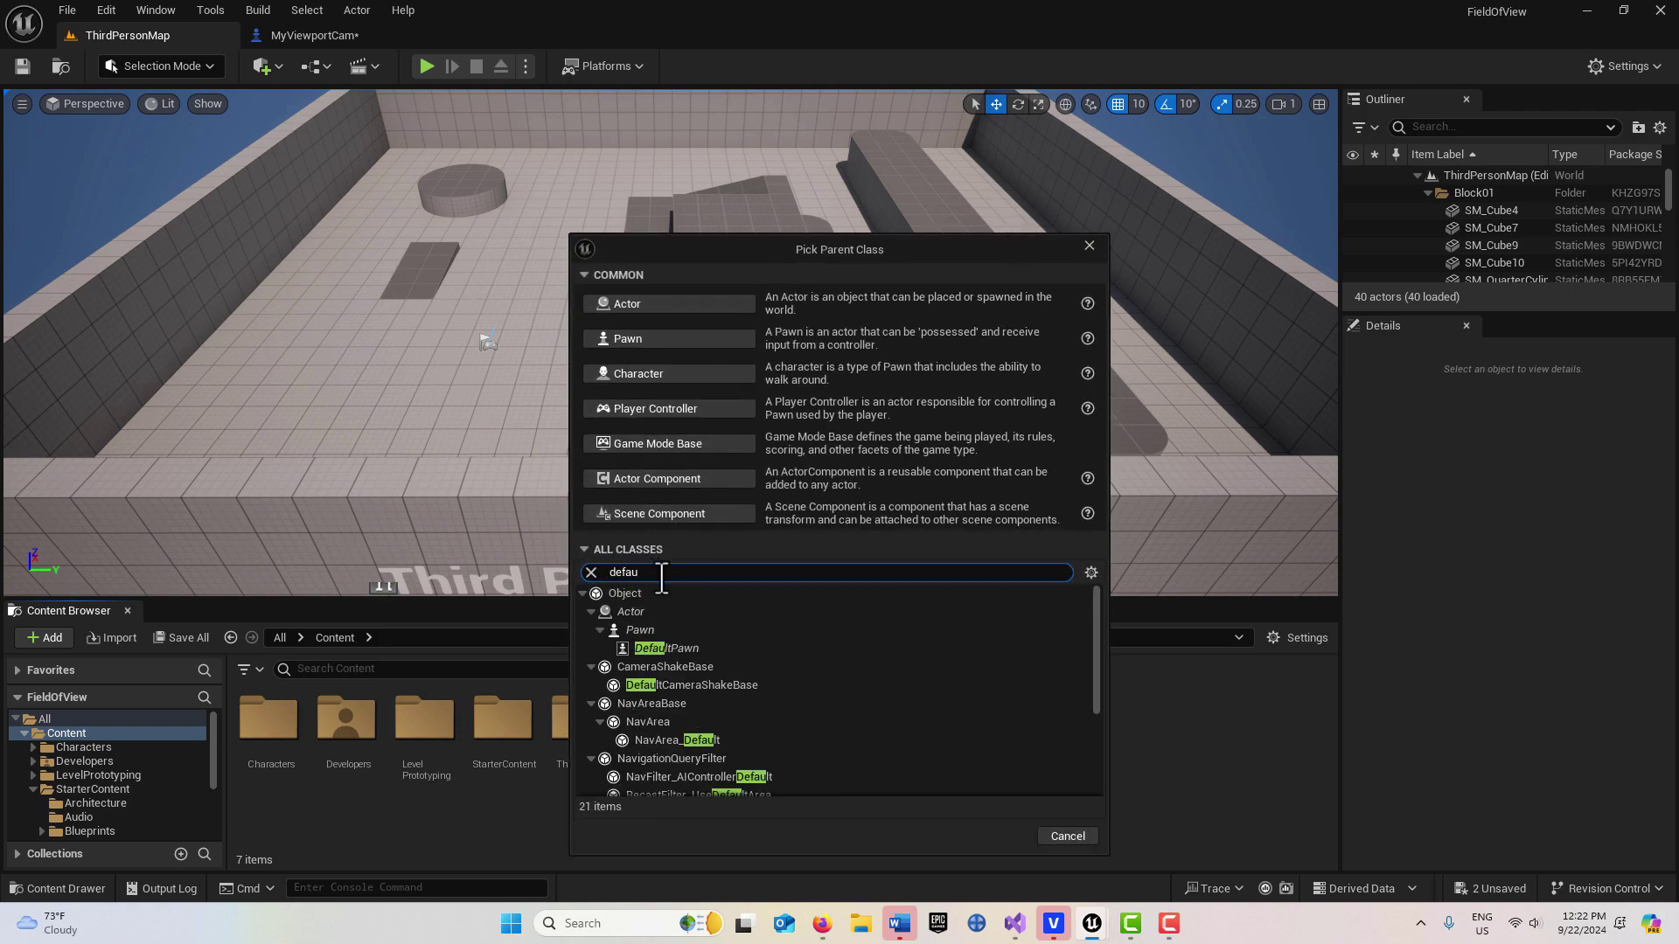
text(lt)
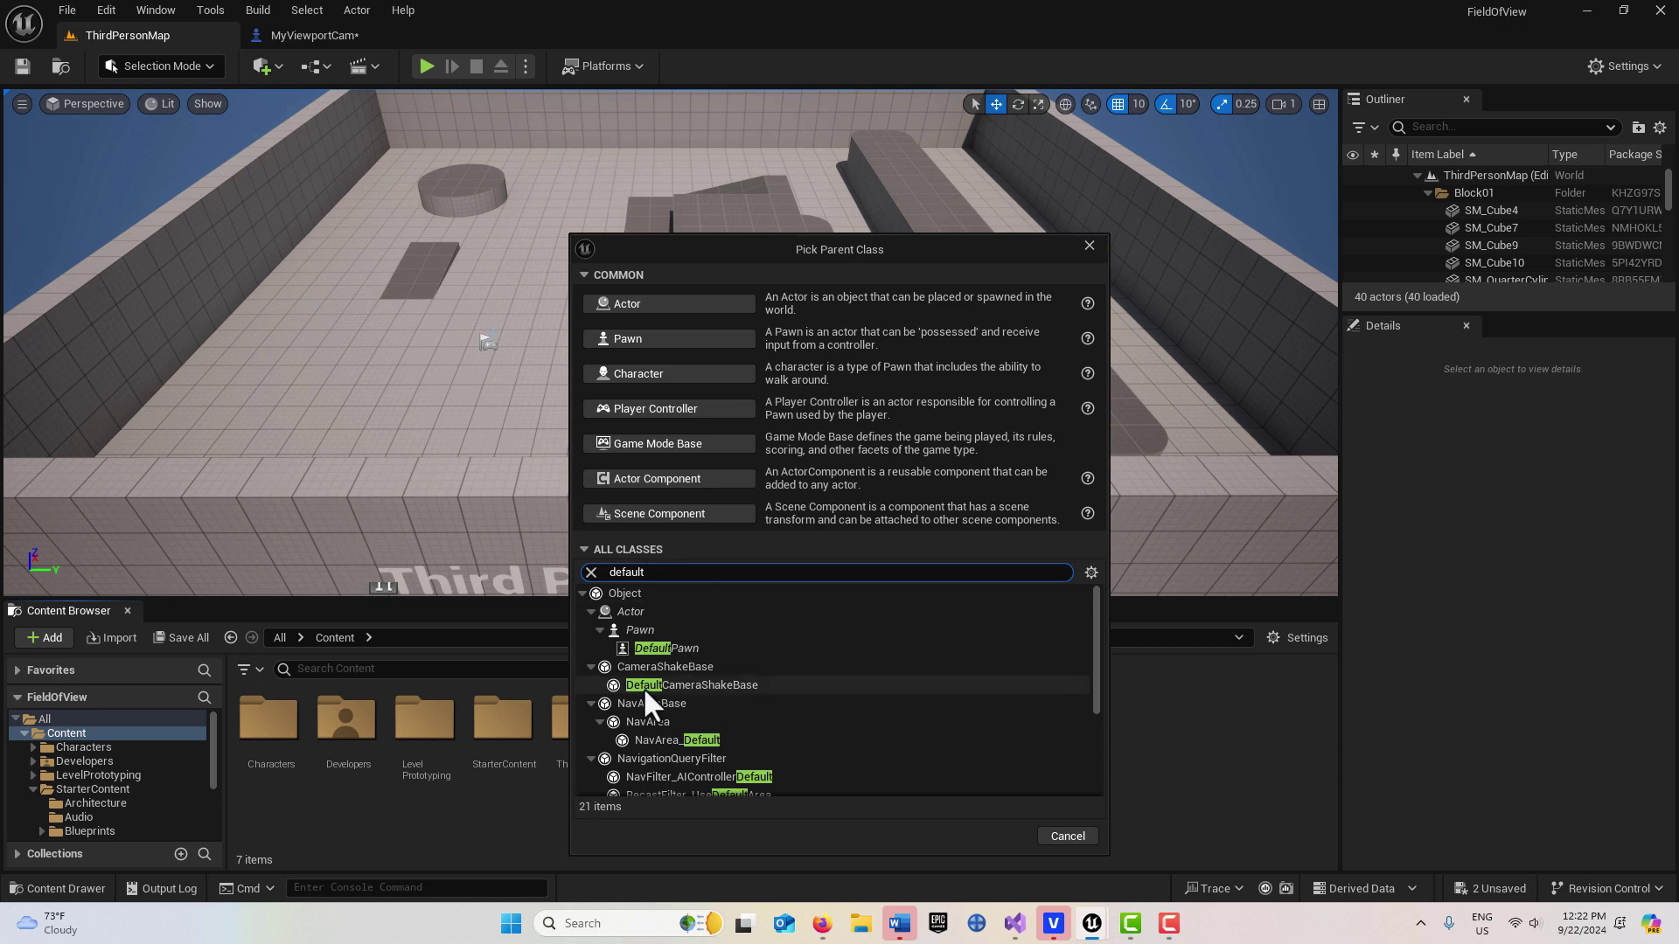
click(662, 650)
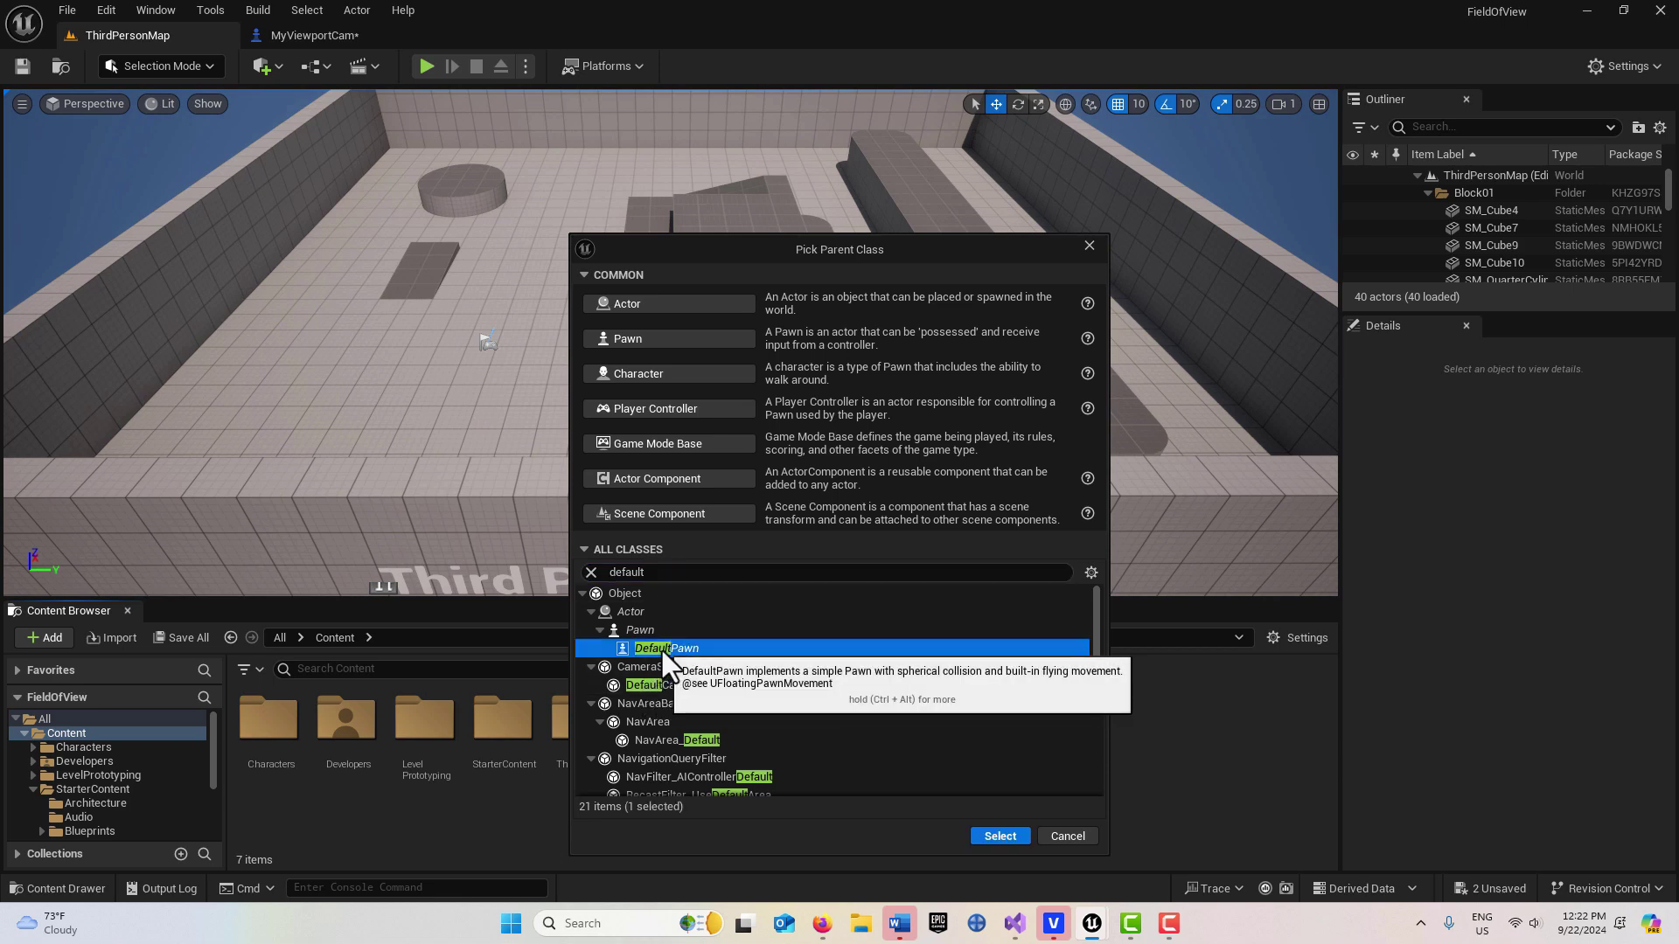
click(999, 836)
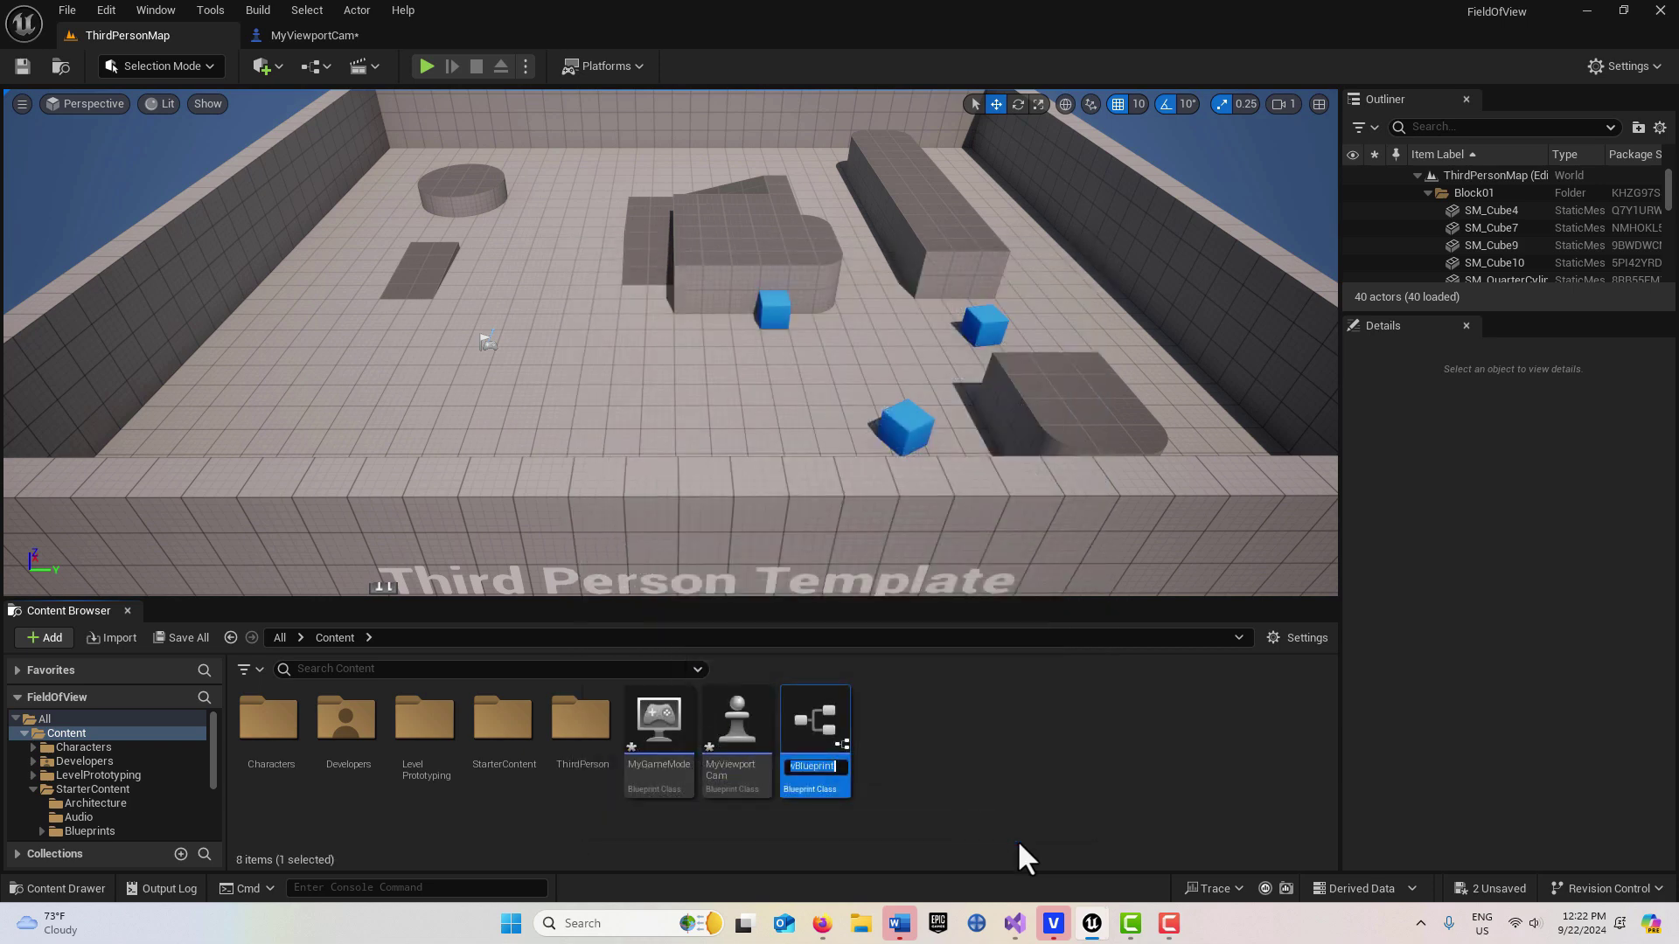
text(MyDefaultPawnCam)
key(Return)
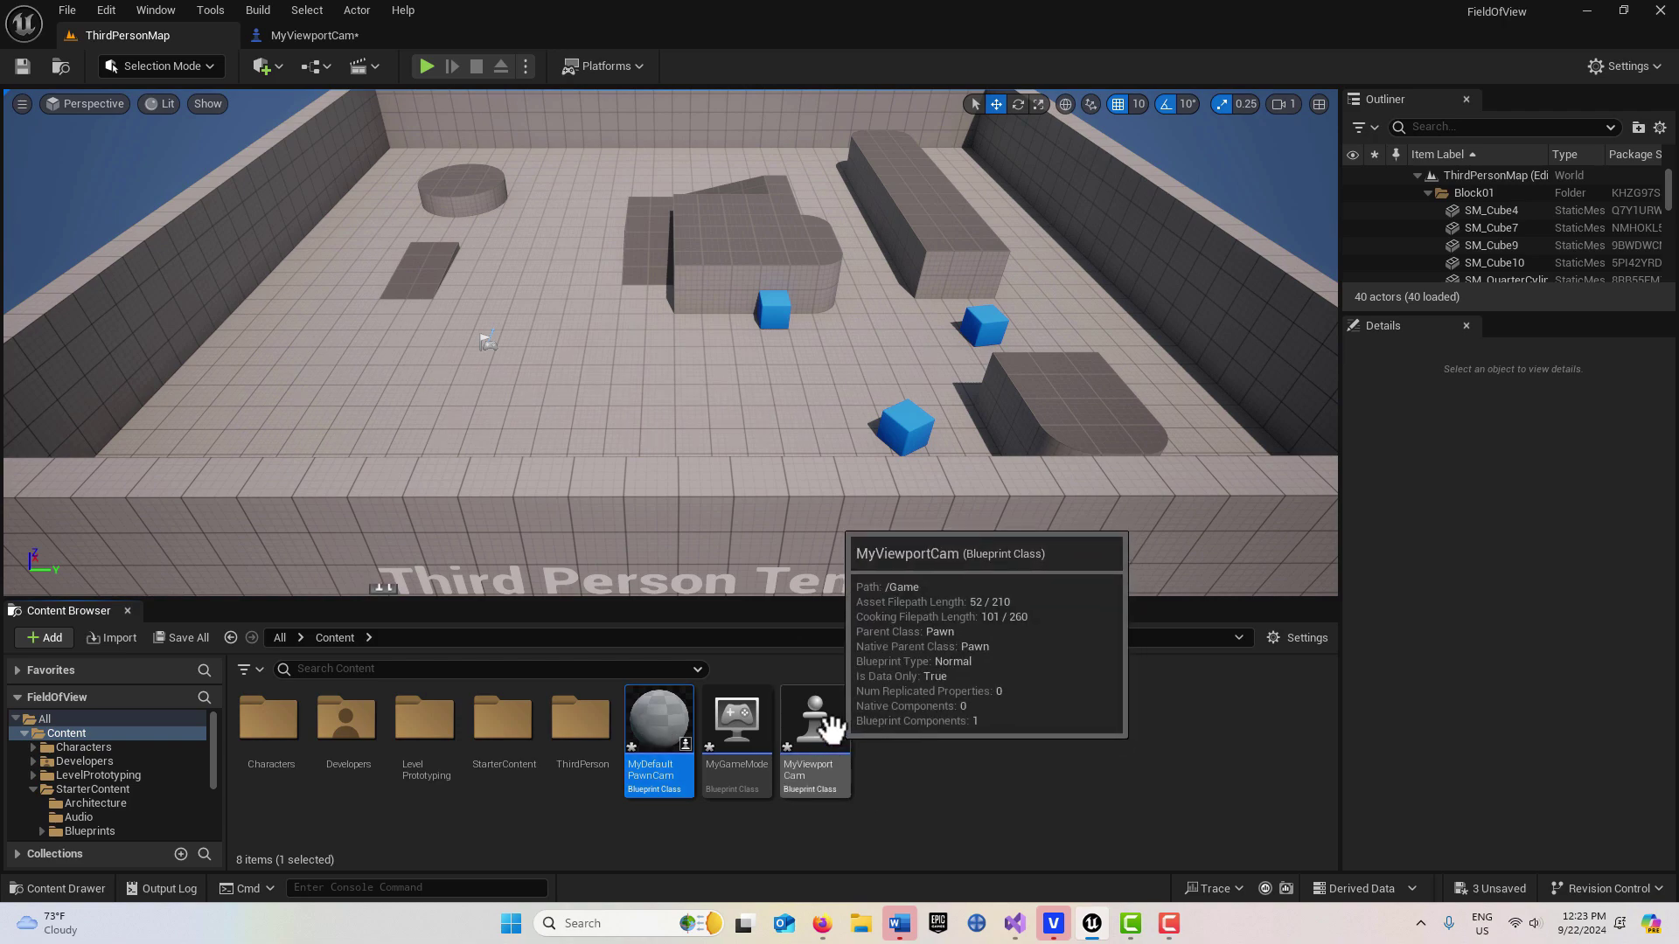
Step: Open the MyDefaultPawnCam blueprint and clear its sphere static mesh
double_click(684, 733)
mouse_move(133, 228)
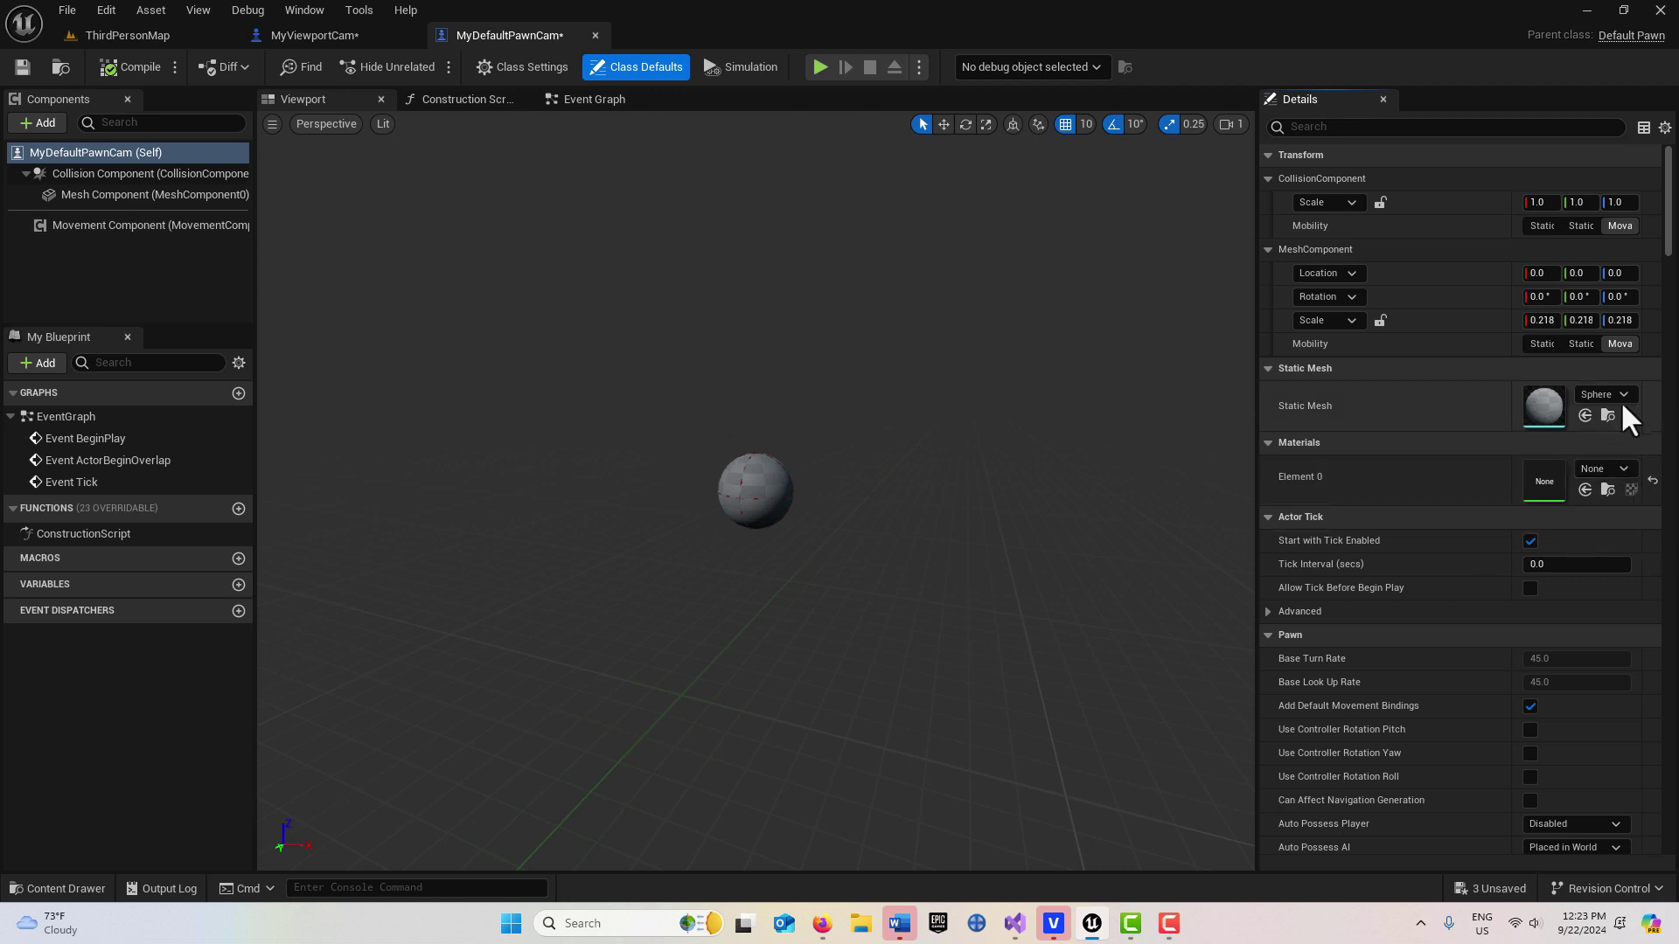
click(1621, 399)
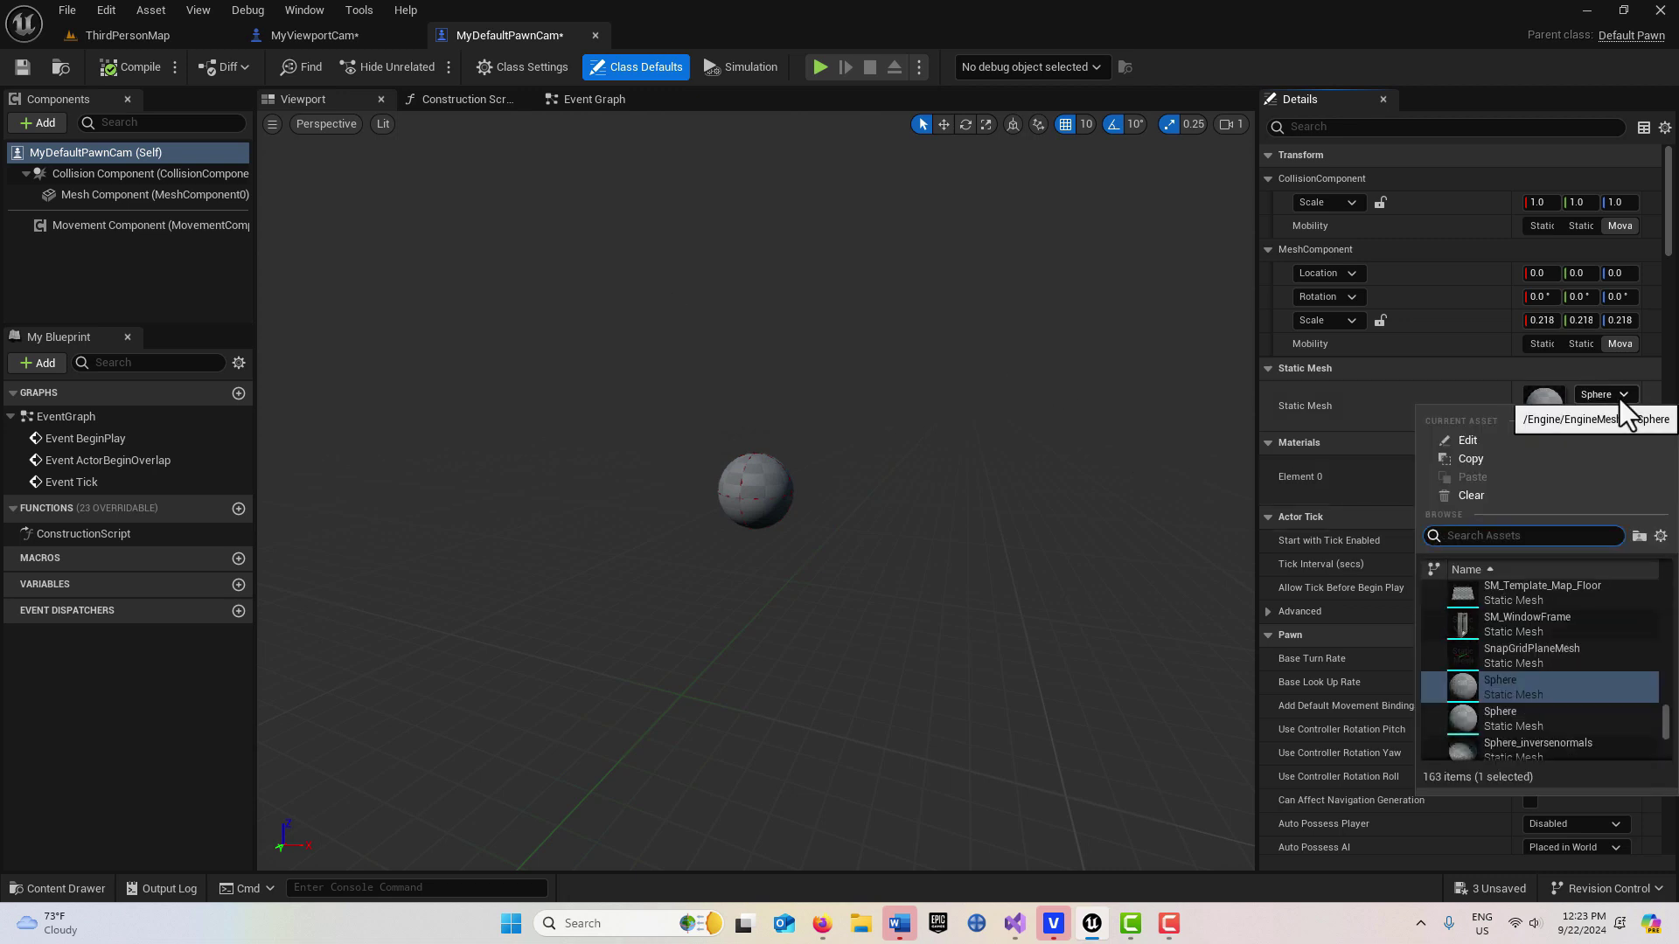
click(1492, 495)
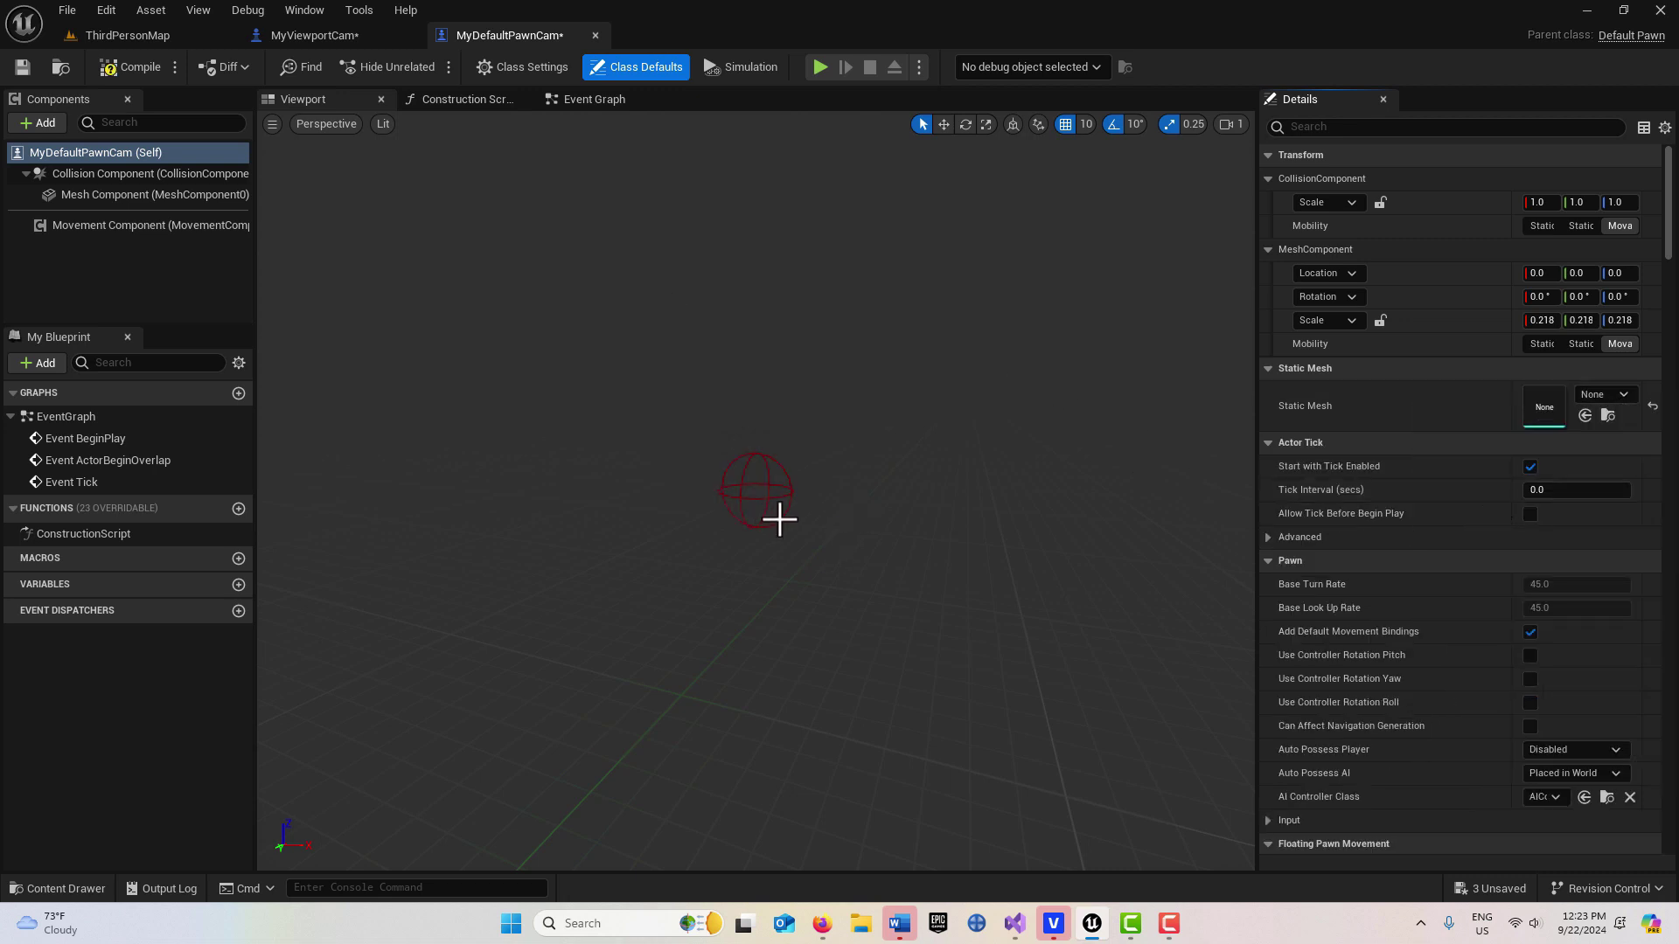
Step: Add a Camera component to the MyDefaultPawnCam blueprint
scroll(776, 517, up, 3)
click(30, 122)
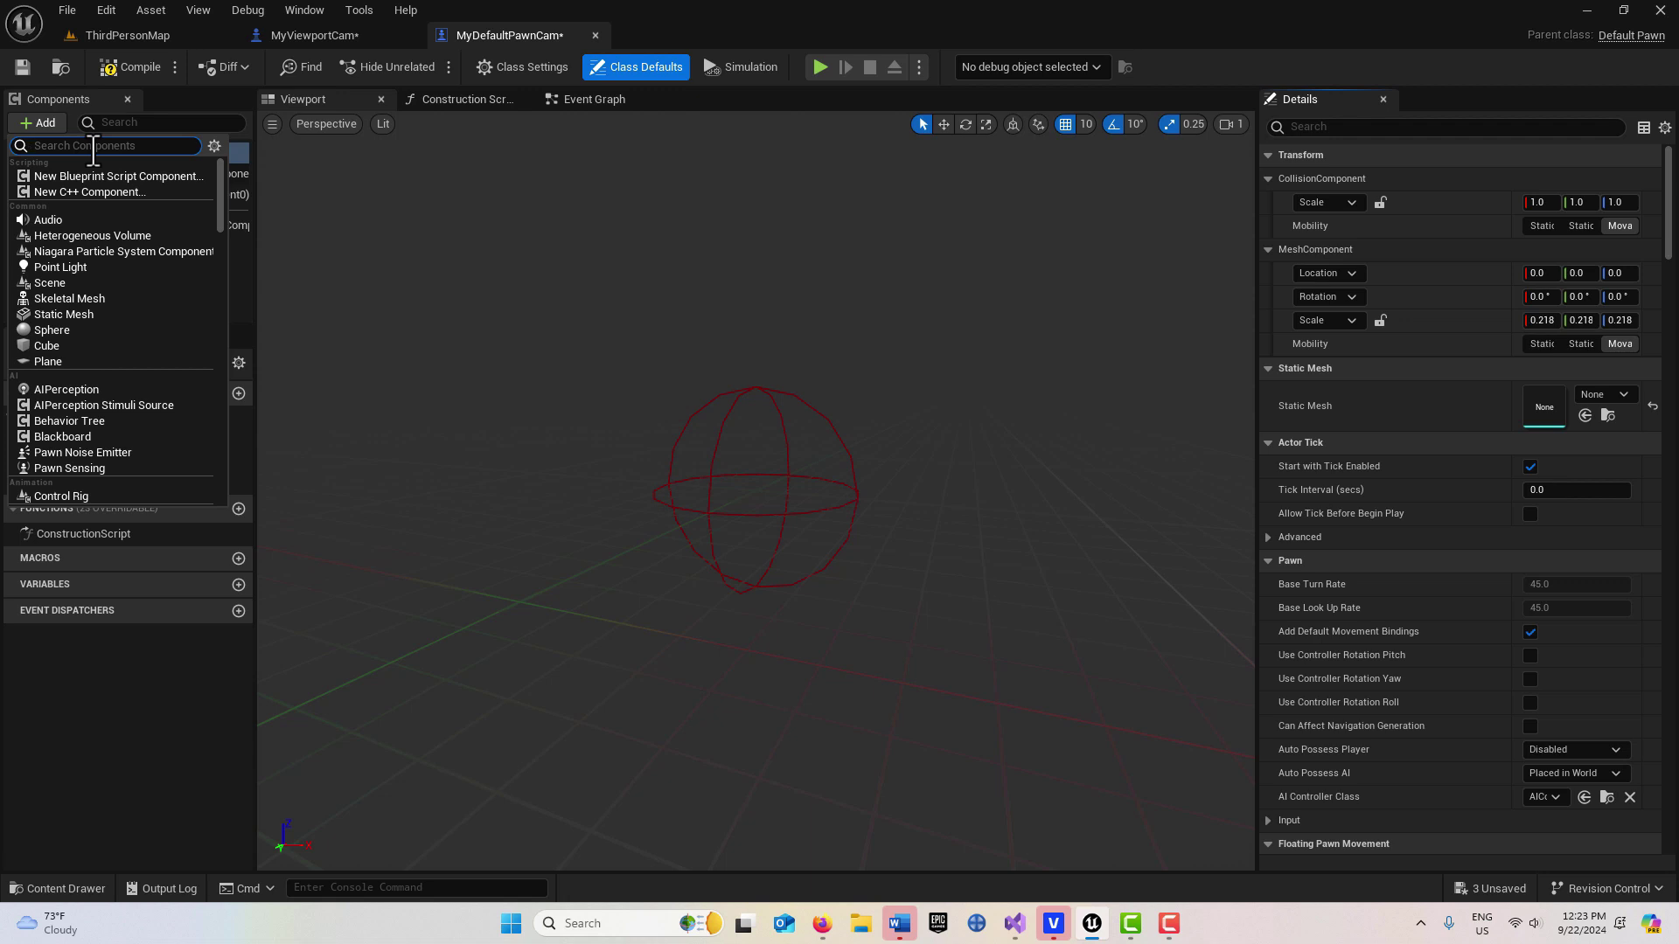
text(cam)
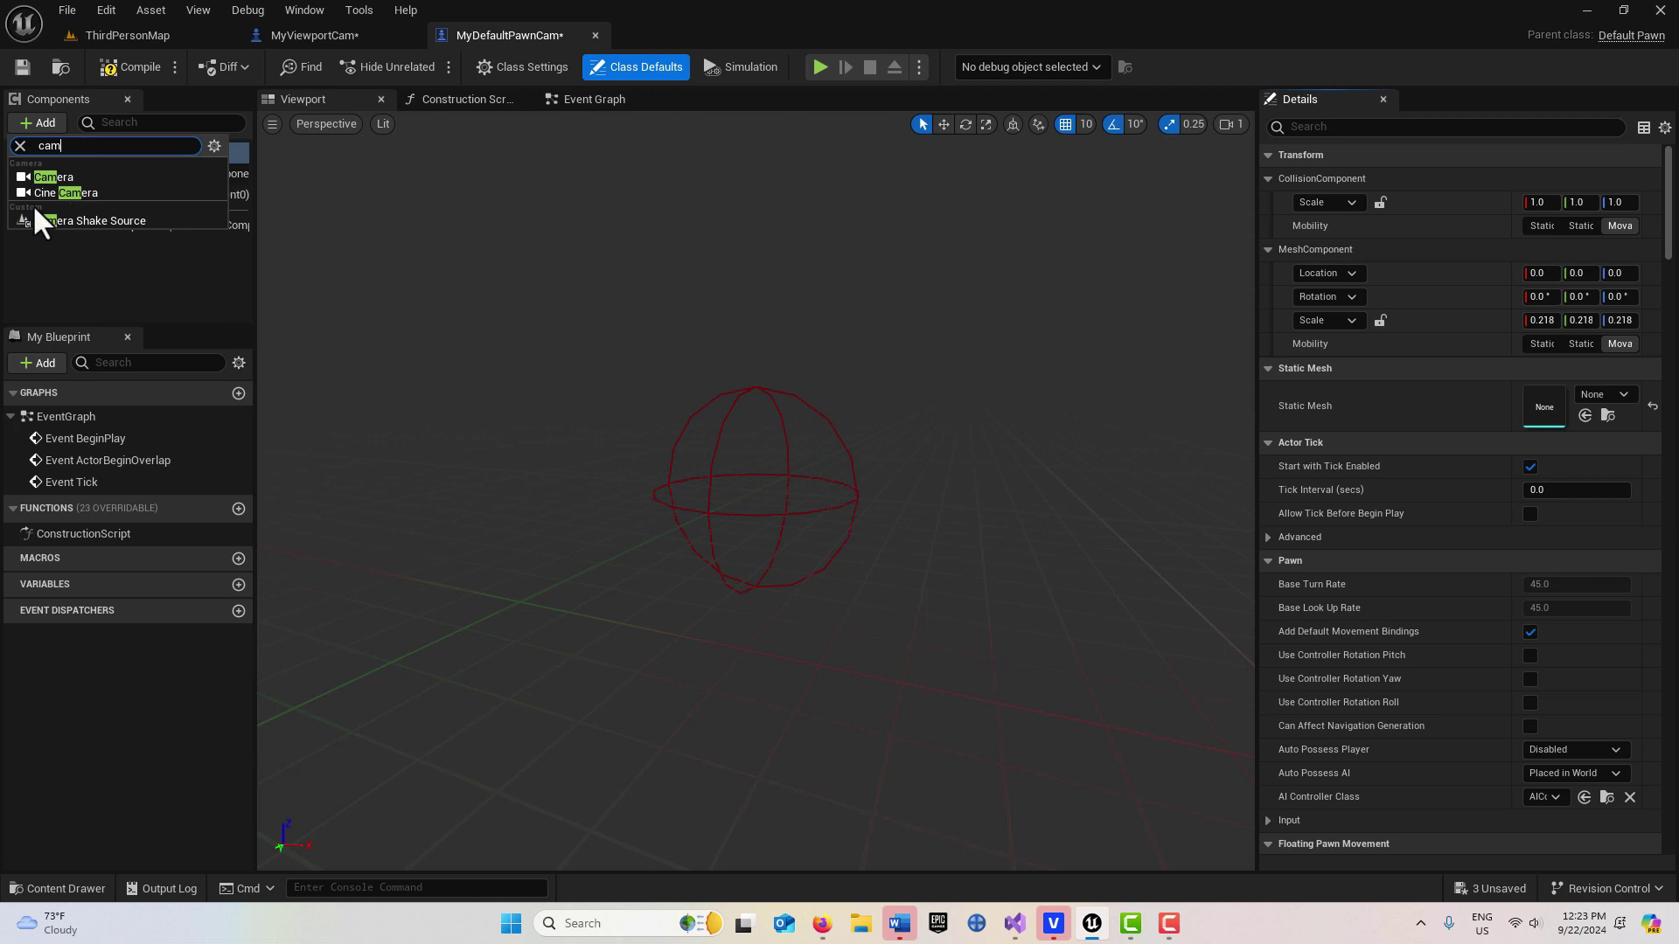
click(52, 177)
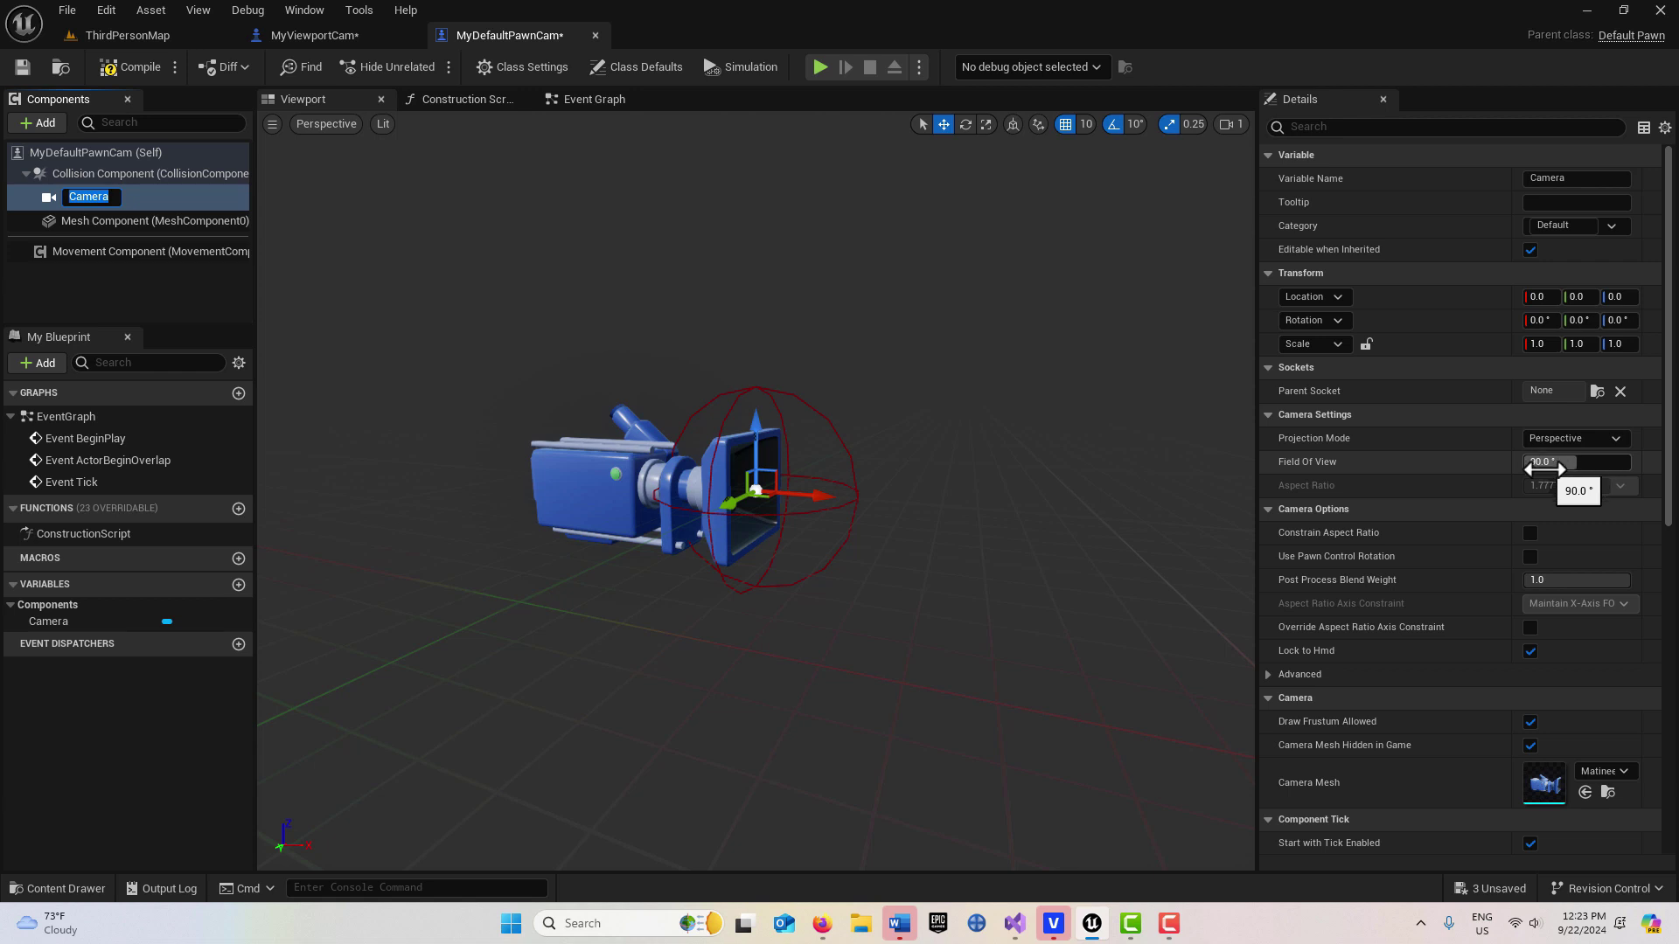
Step: Keep the camera's projection mode on Perspective and set its field of view to 20°
click(1614, 440)
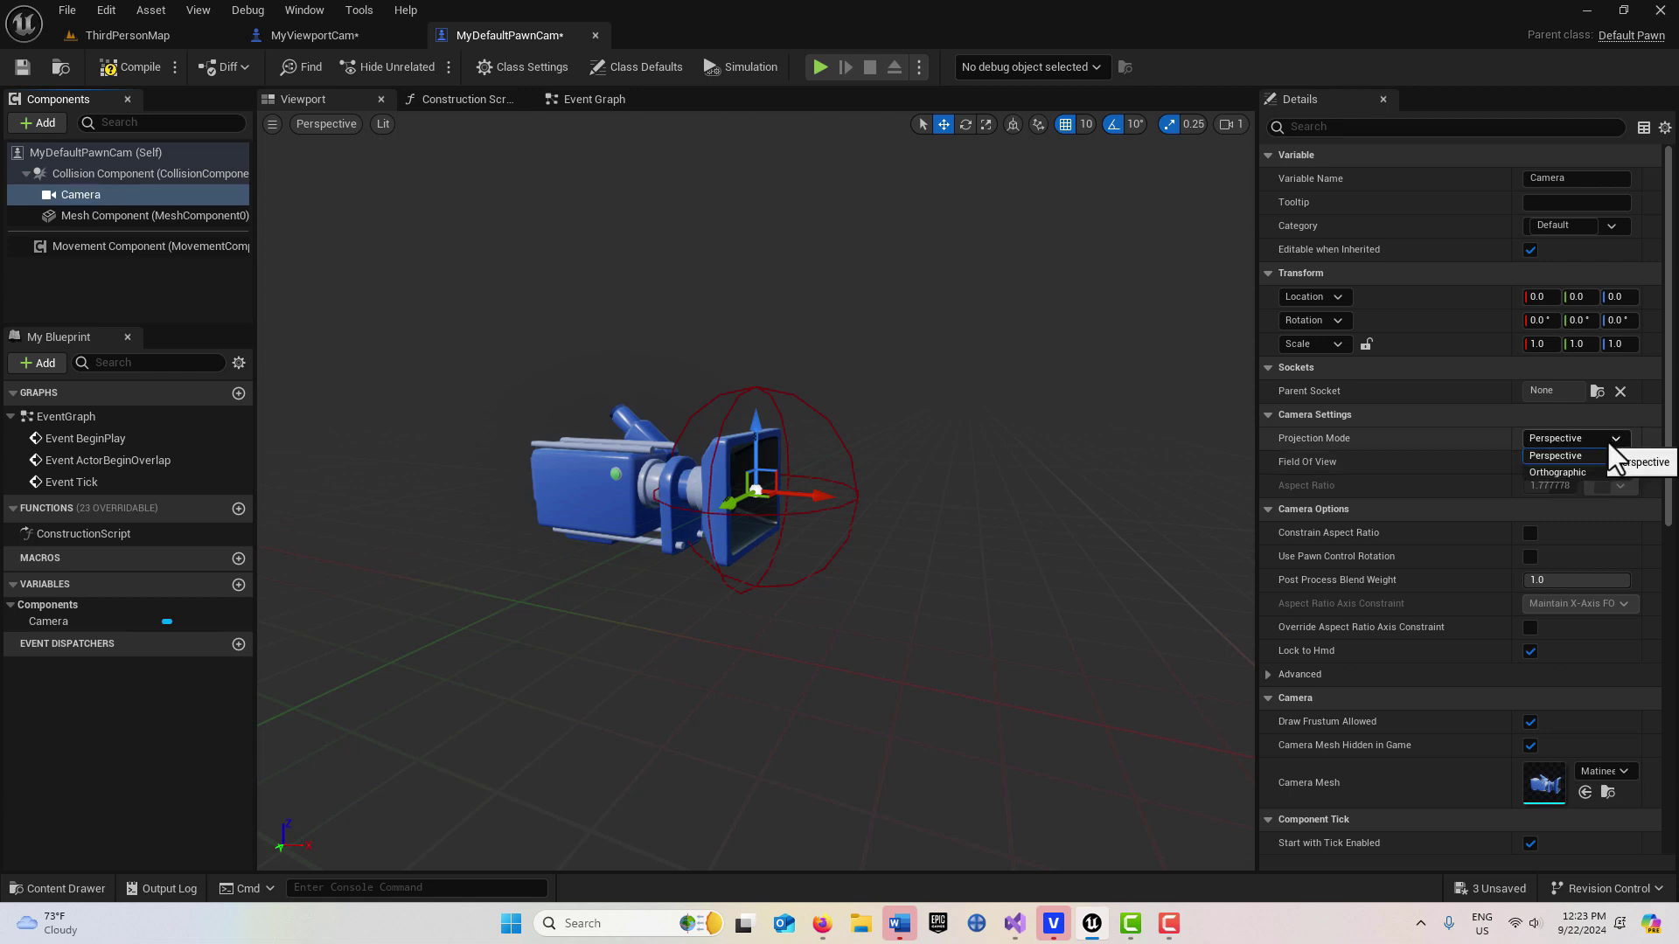
click(1576, 457)
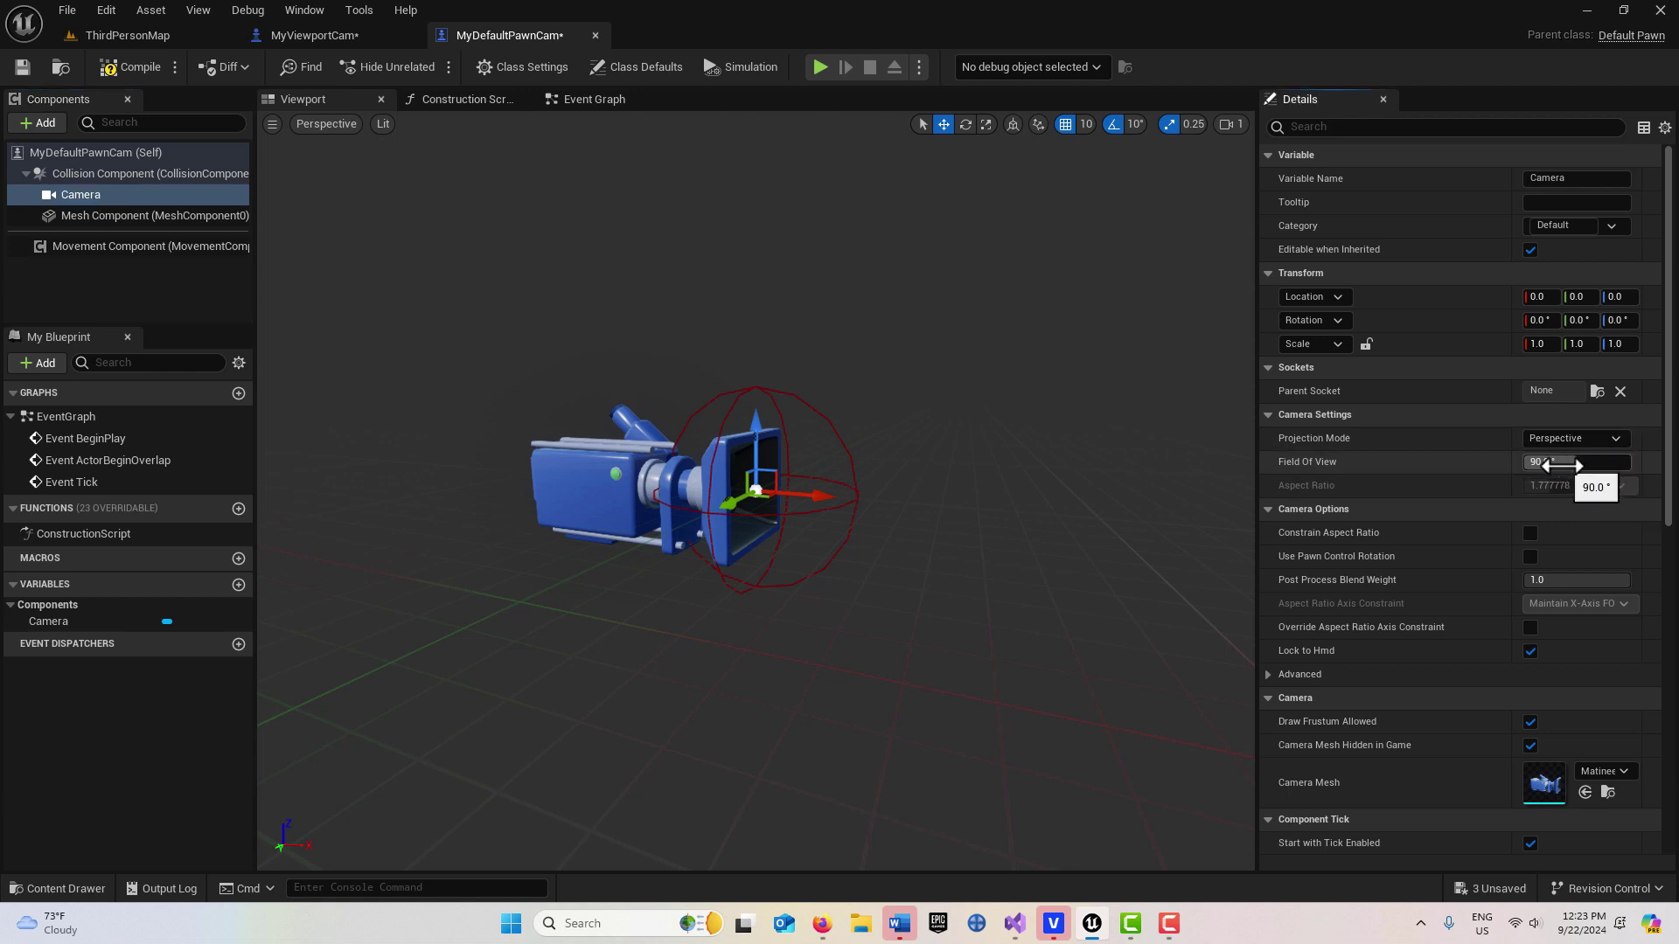
click(1551, 465)
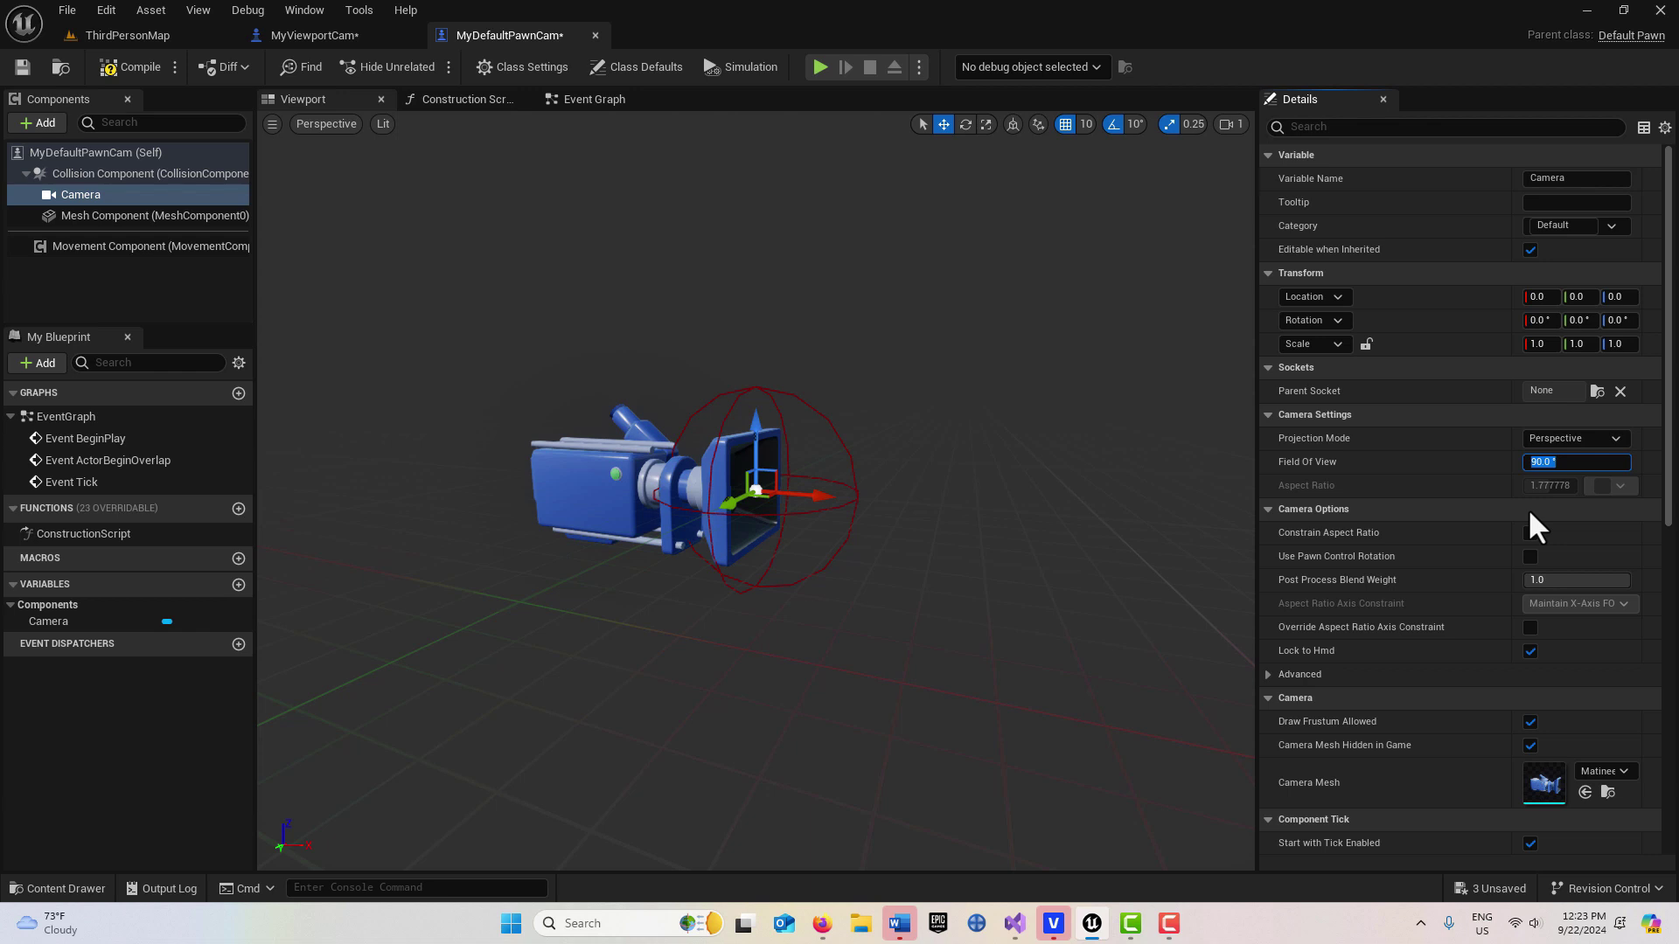
key(Return)
click(1038, 534)
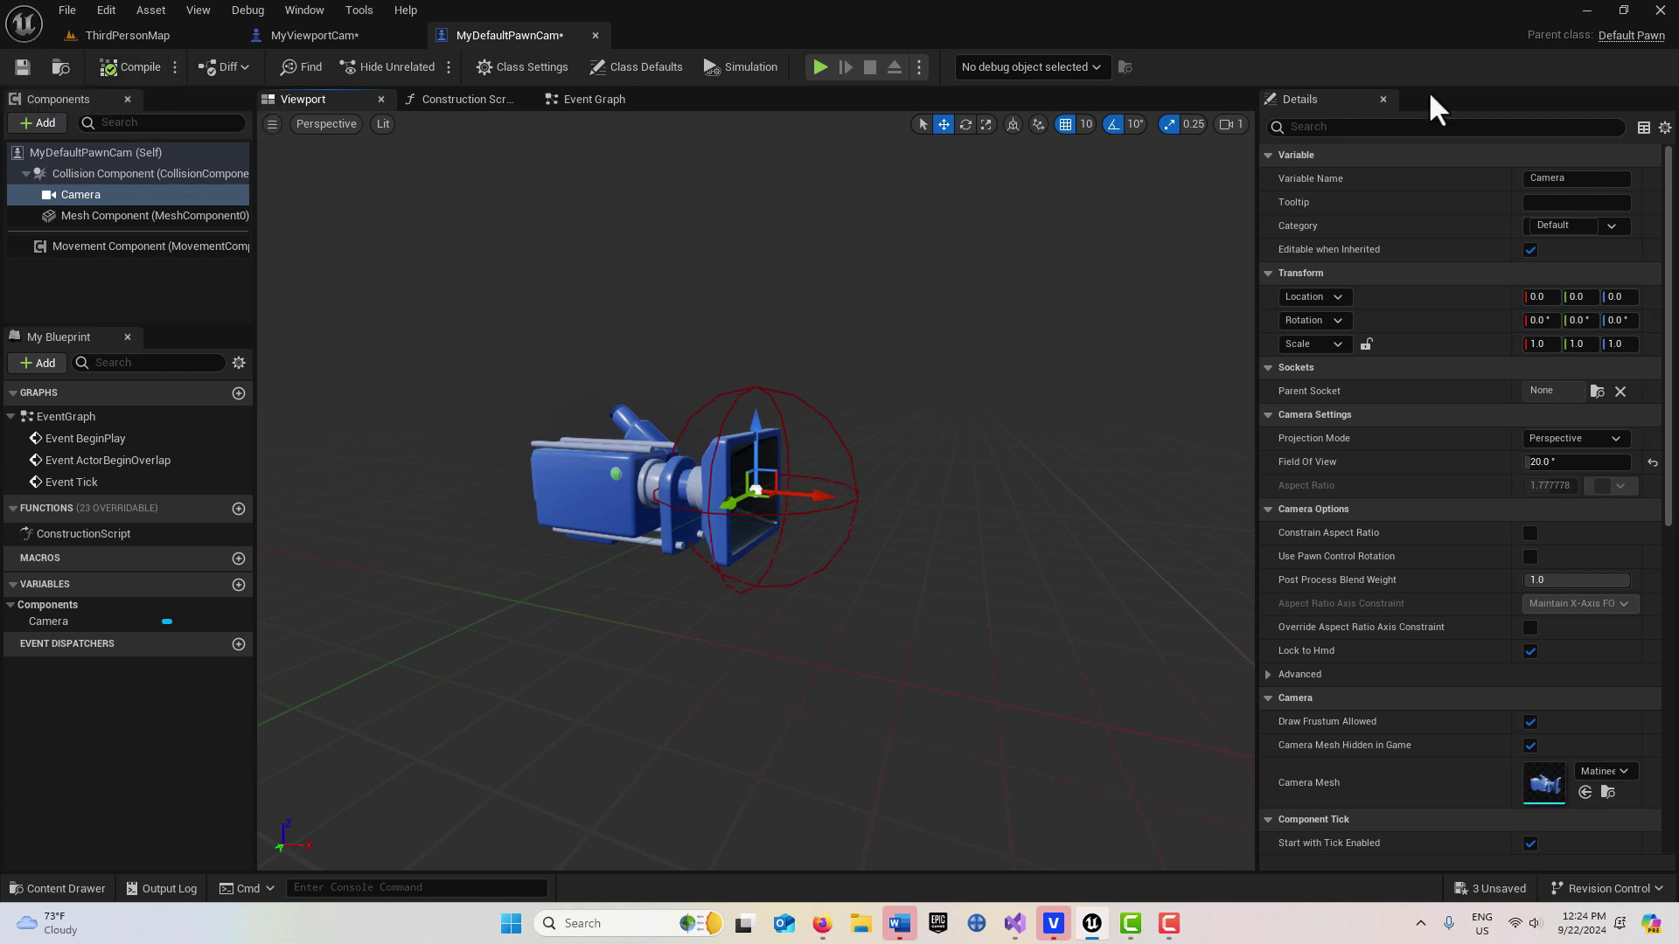
Step: Enable Use Pawn Control Rotation on the camera of MyDefaultPawnCam and compile the blueprint
click(1322, 129)
text(rota)
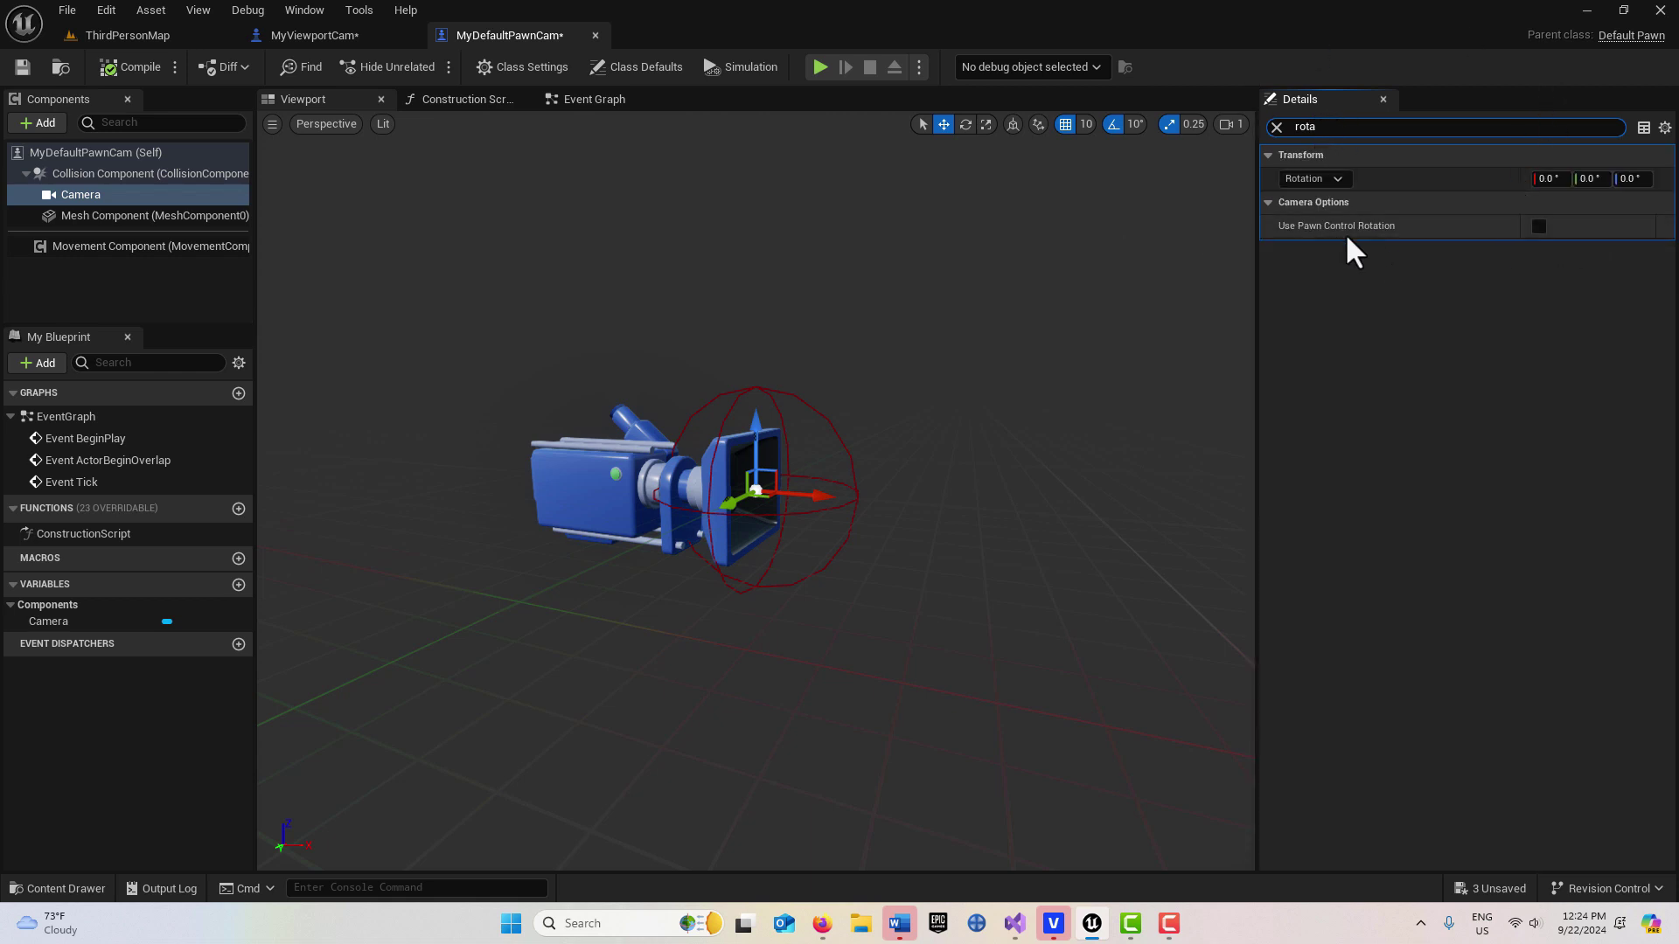
click(1540, 226)
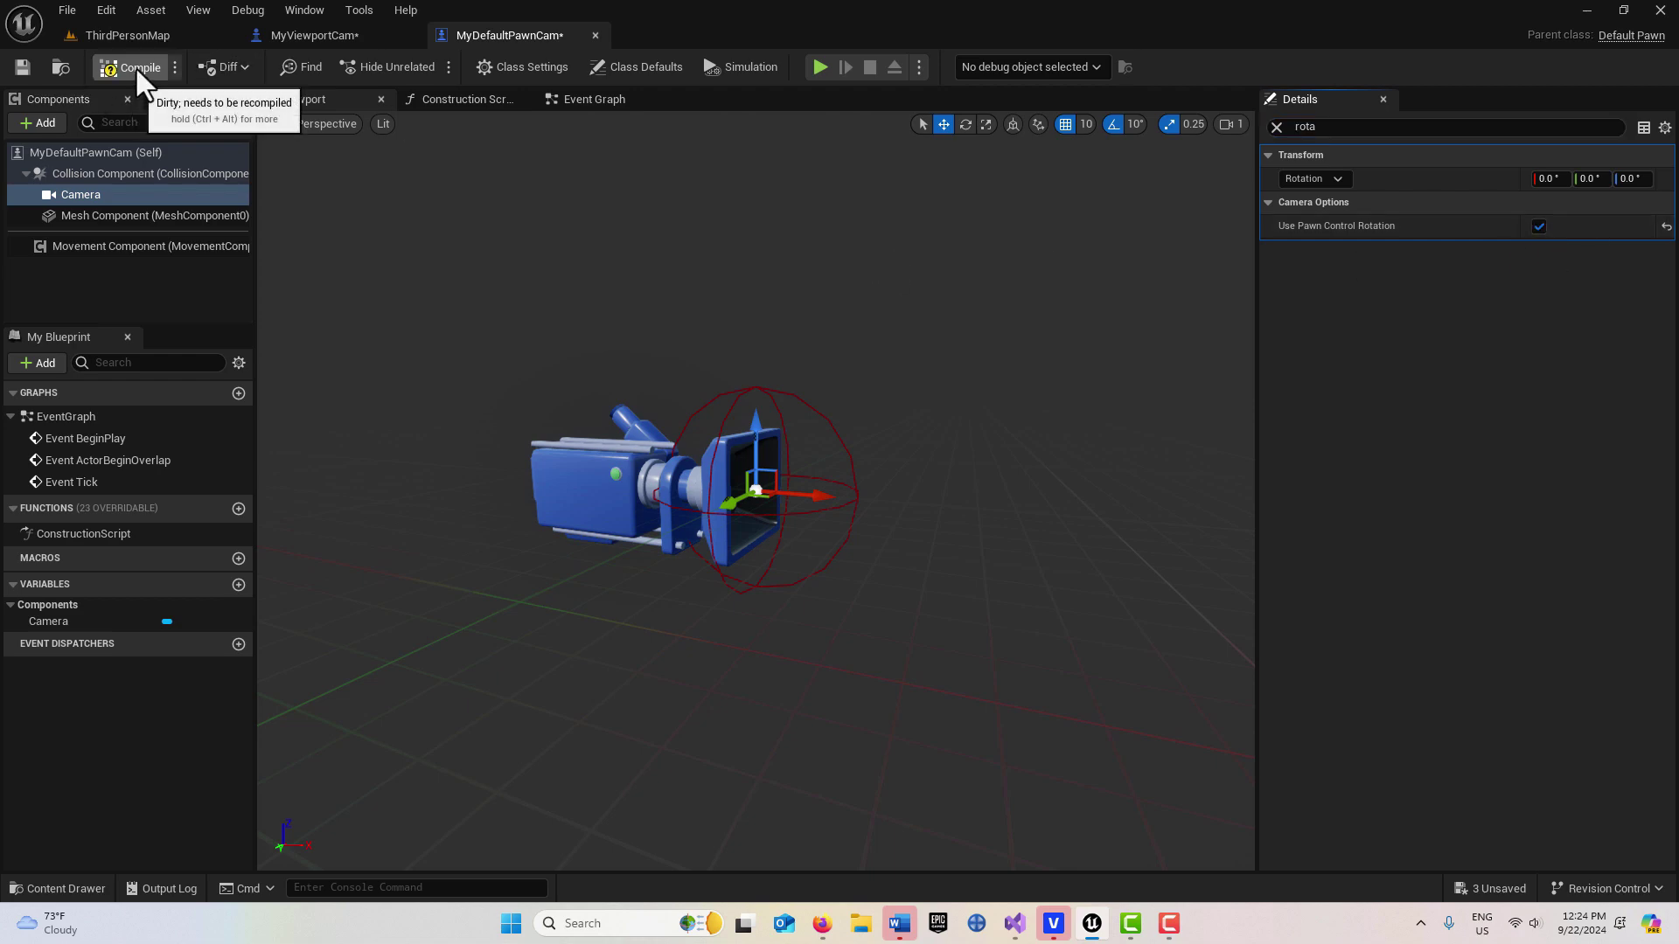
Step: In the ThirdPersonMap level's World Settings, set the GameMode Override to MyGameMode
click(138, 38)
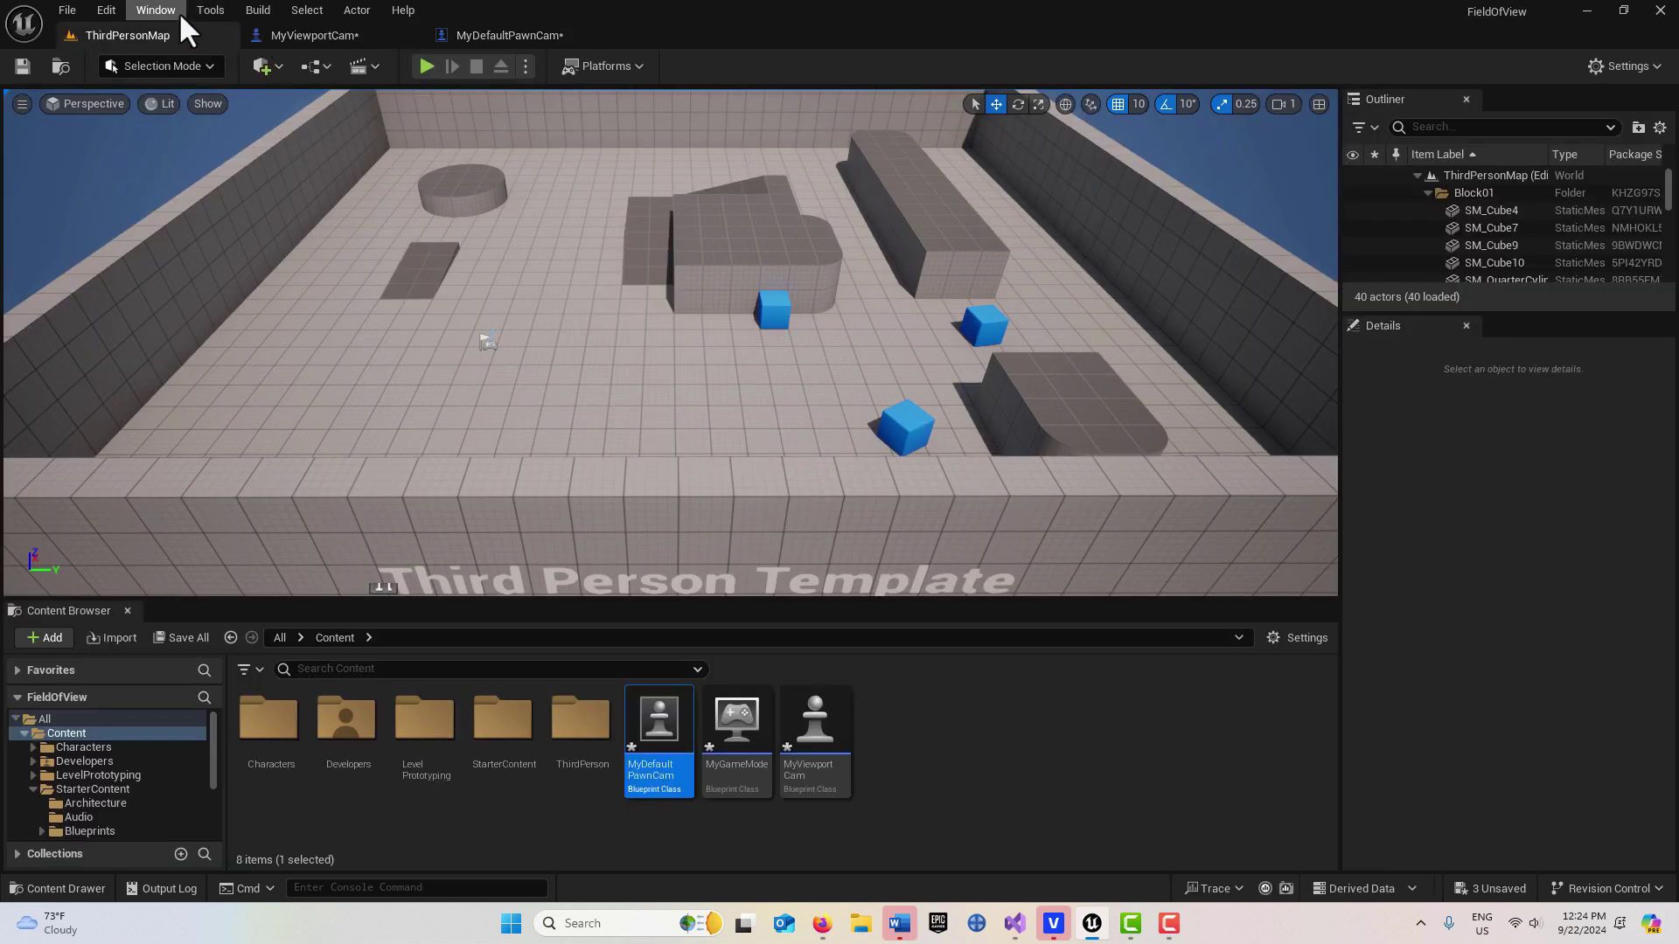
click(170, 10)
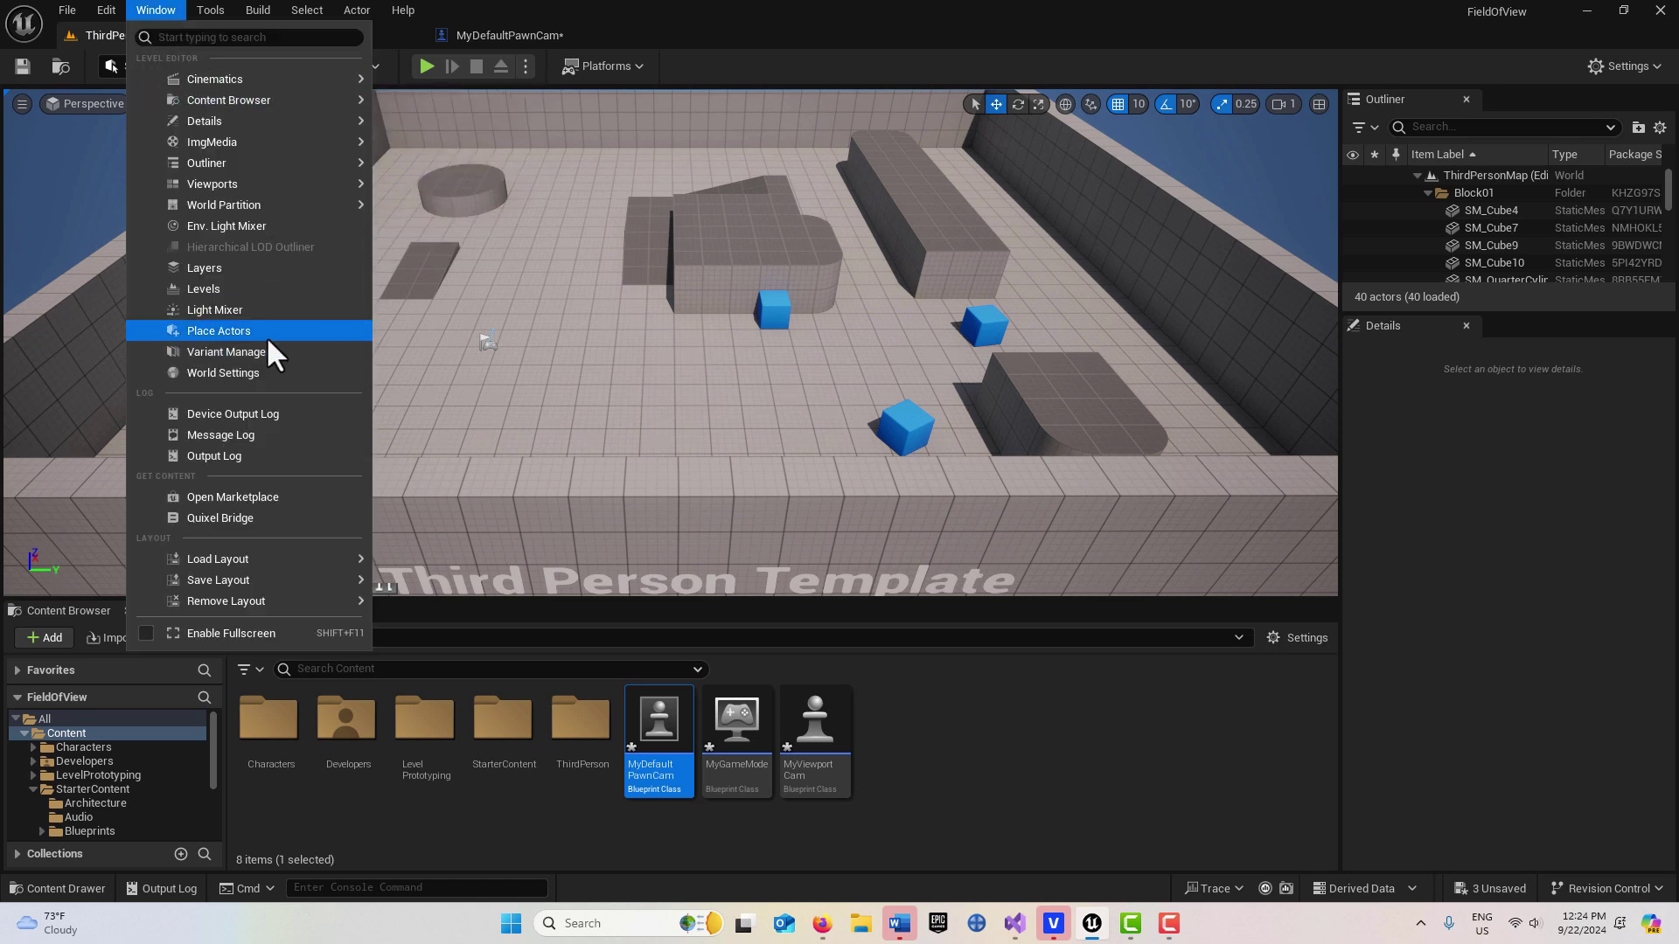
click(267, 373)
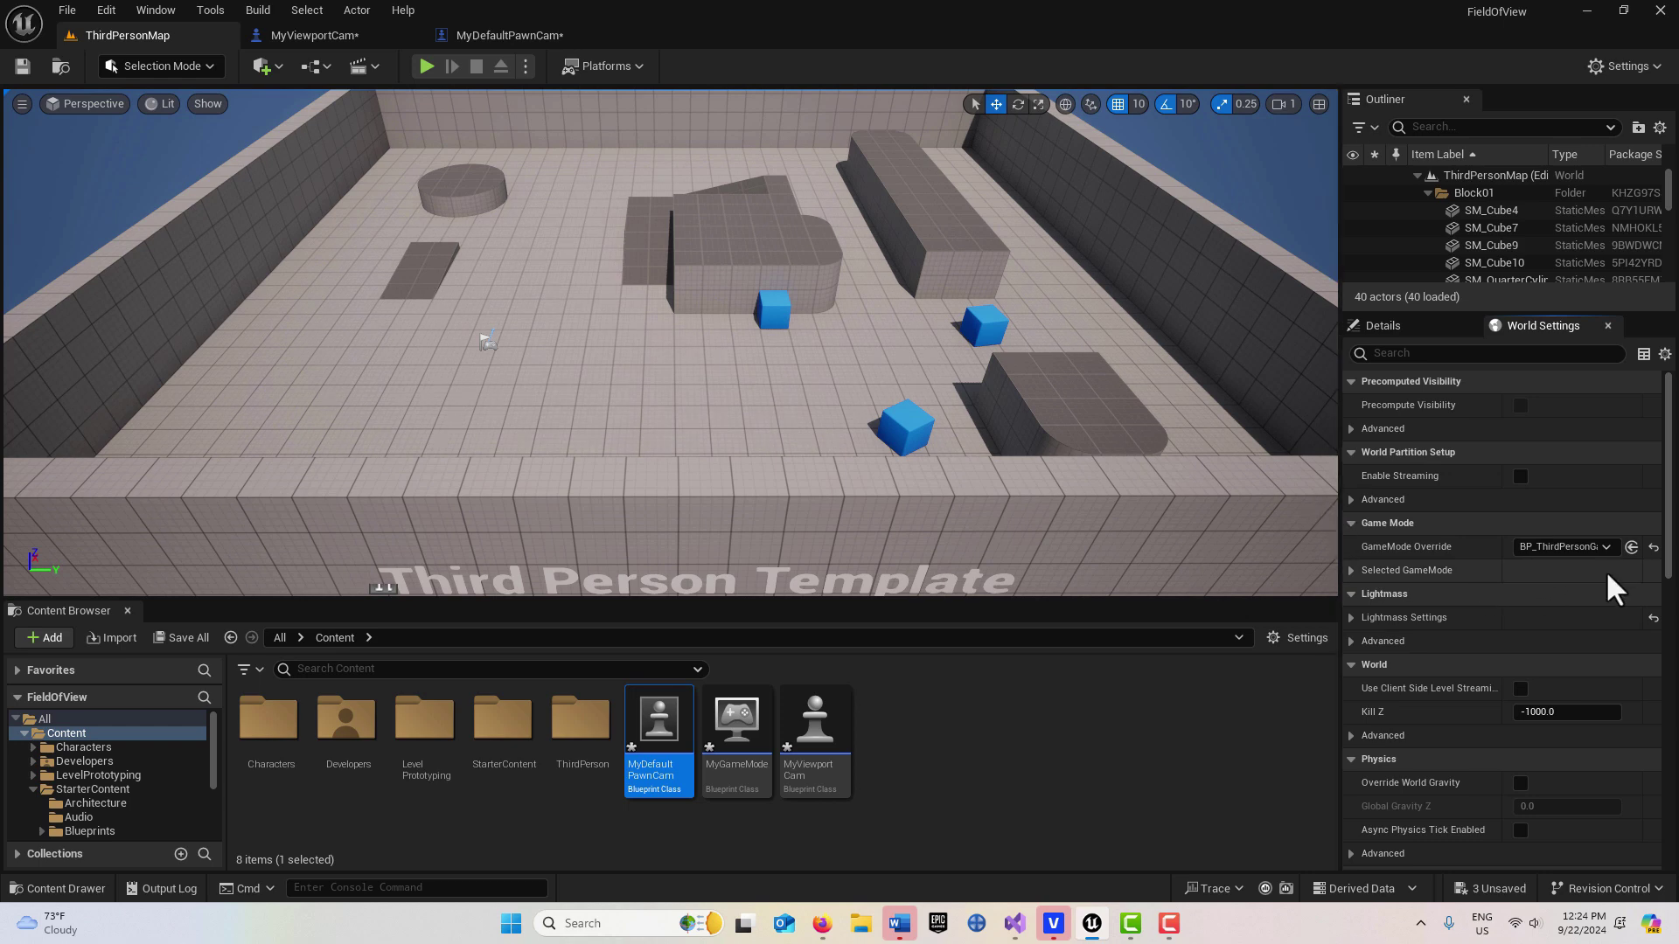
click(1352, 500)
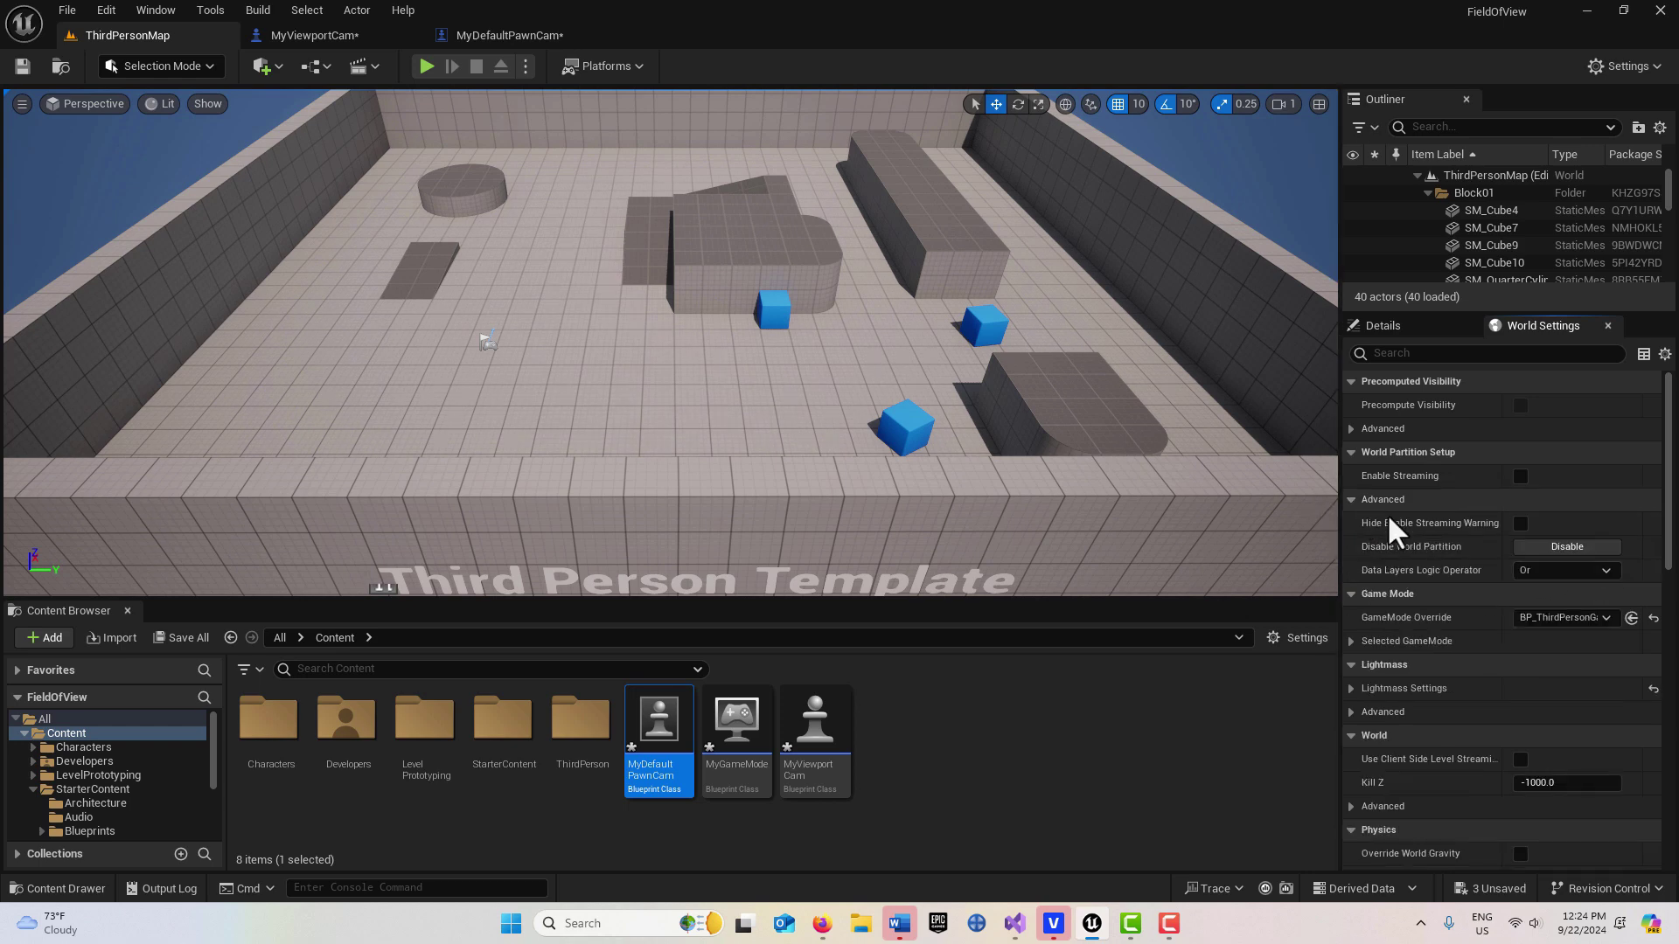
click(1607, 618)
click(1539, 752)
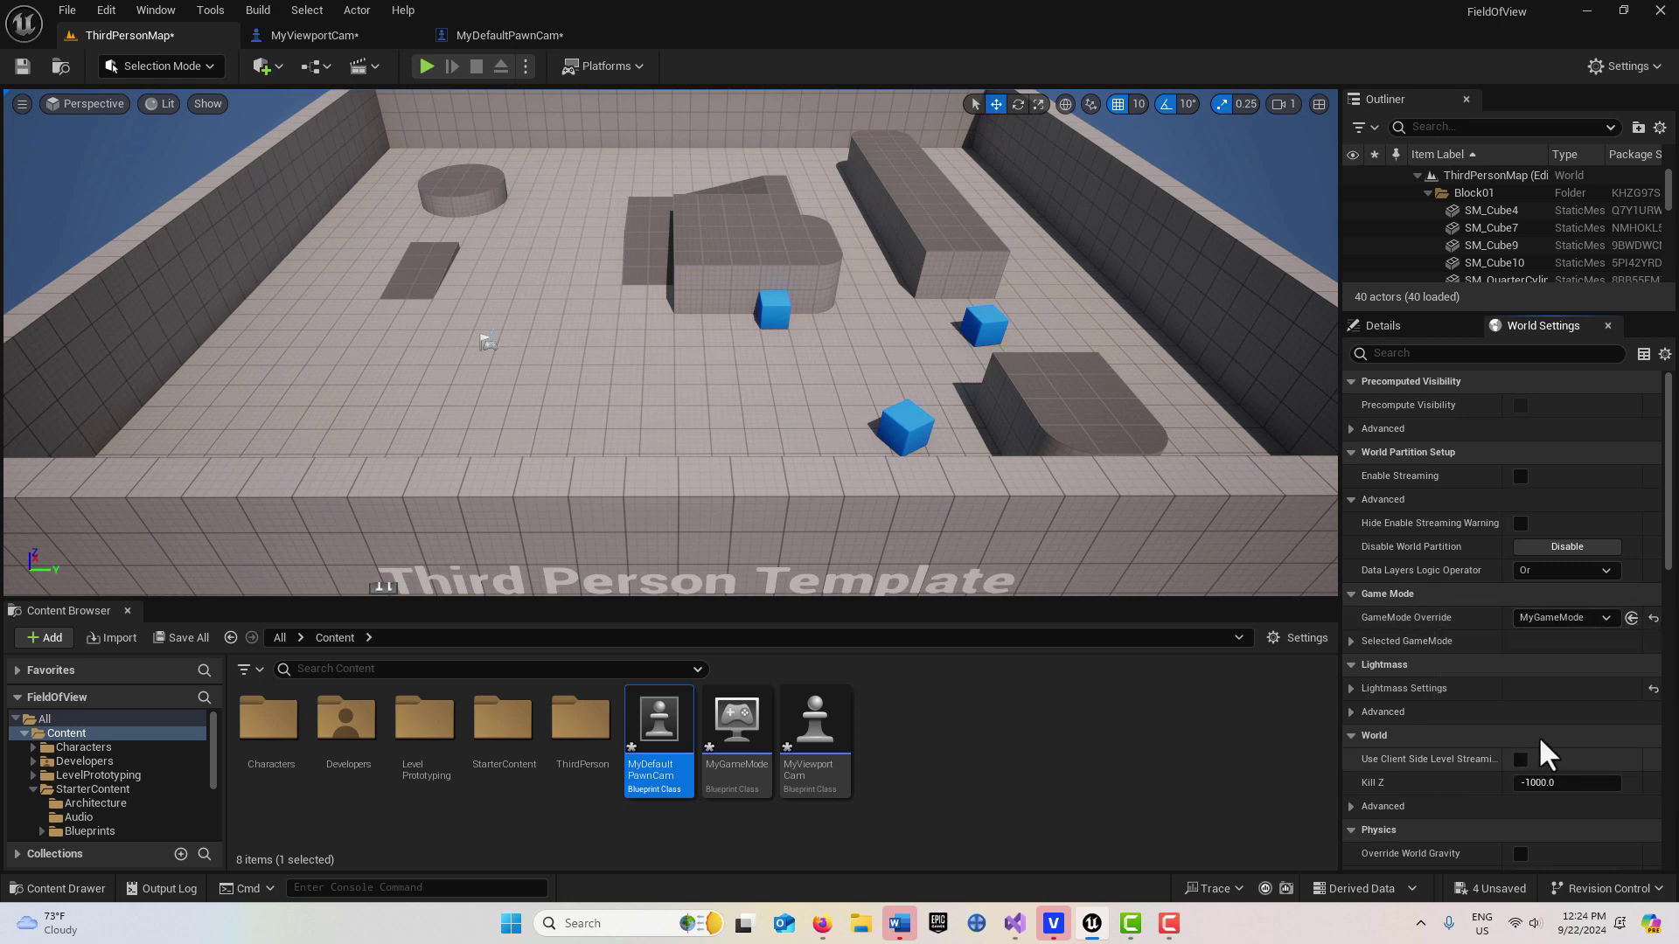
Step: Set the Default Pawn Class of the selected game mode to MyDefaultPawnCam
click(1352, 641)
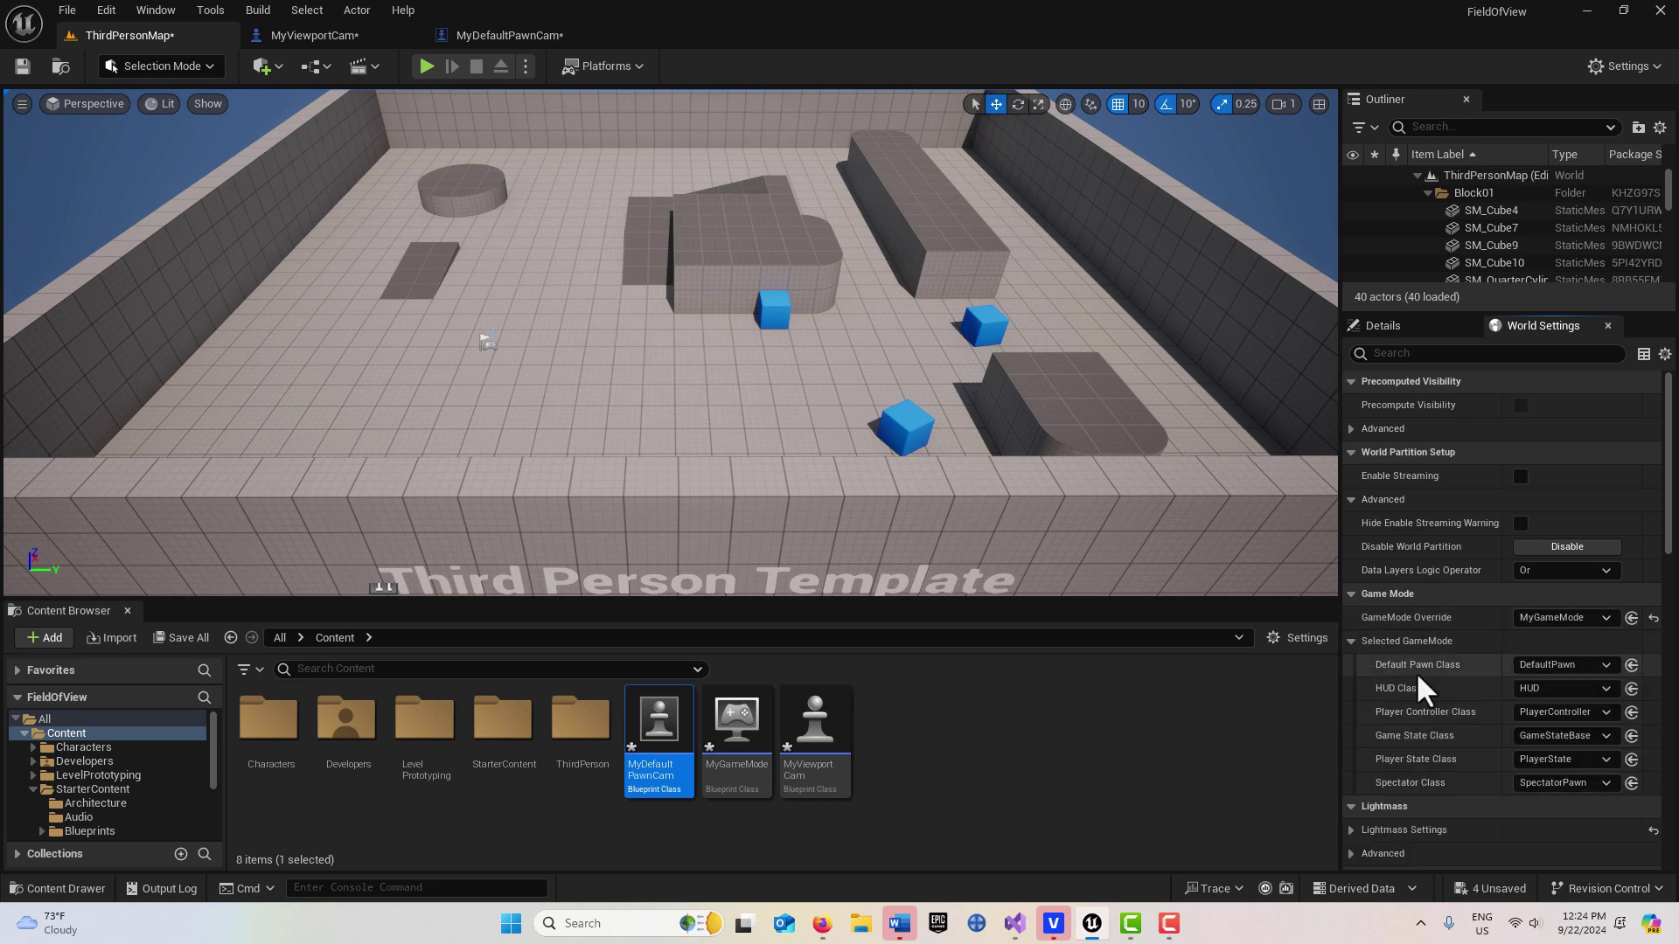
click(1608, 667)
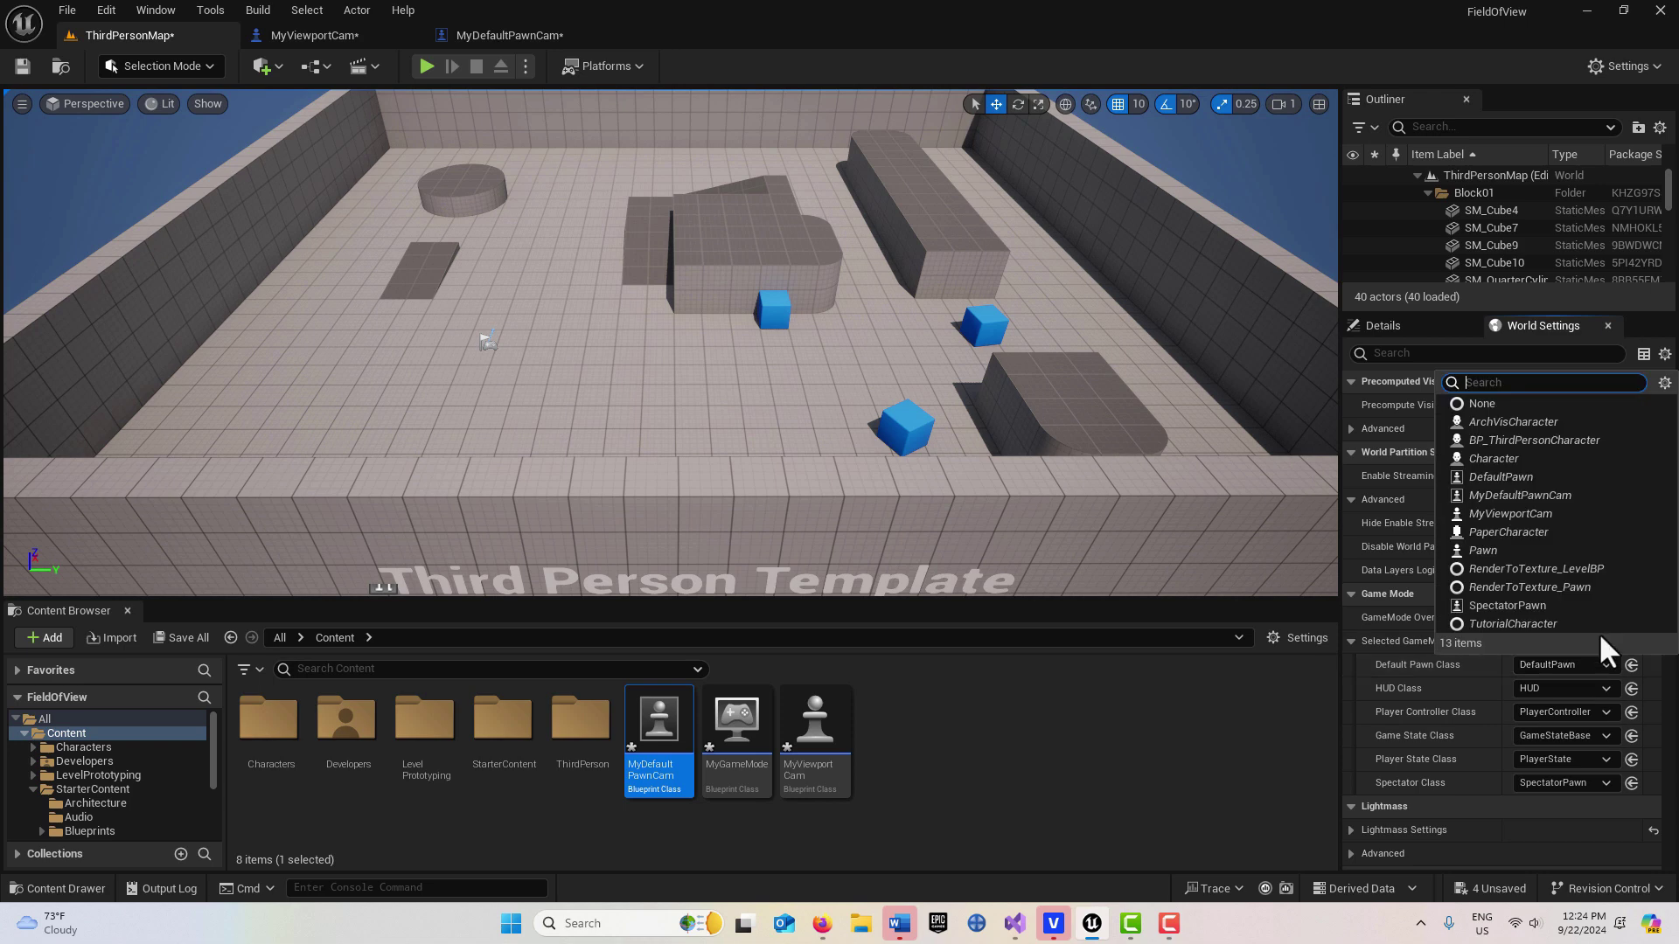
click(1550, 493)
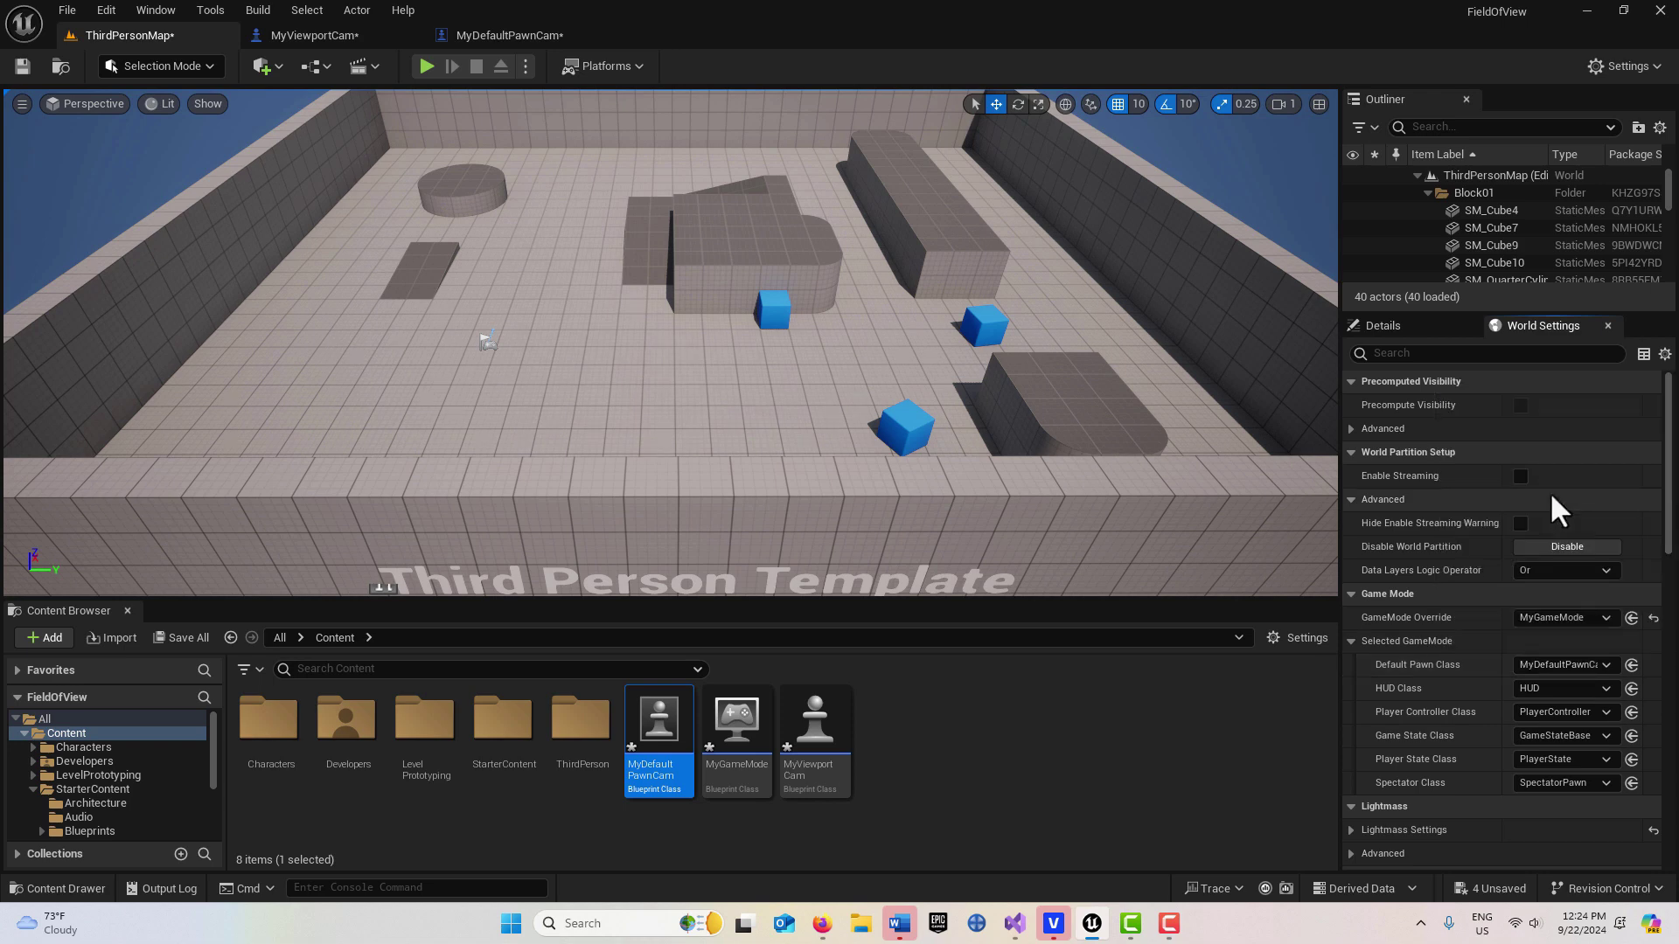
Step: Play the level, fly the pawn around to check the camera's view, and stop the play session
click(427, 66)
key(w)
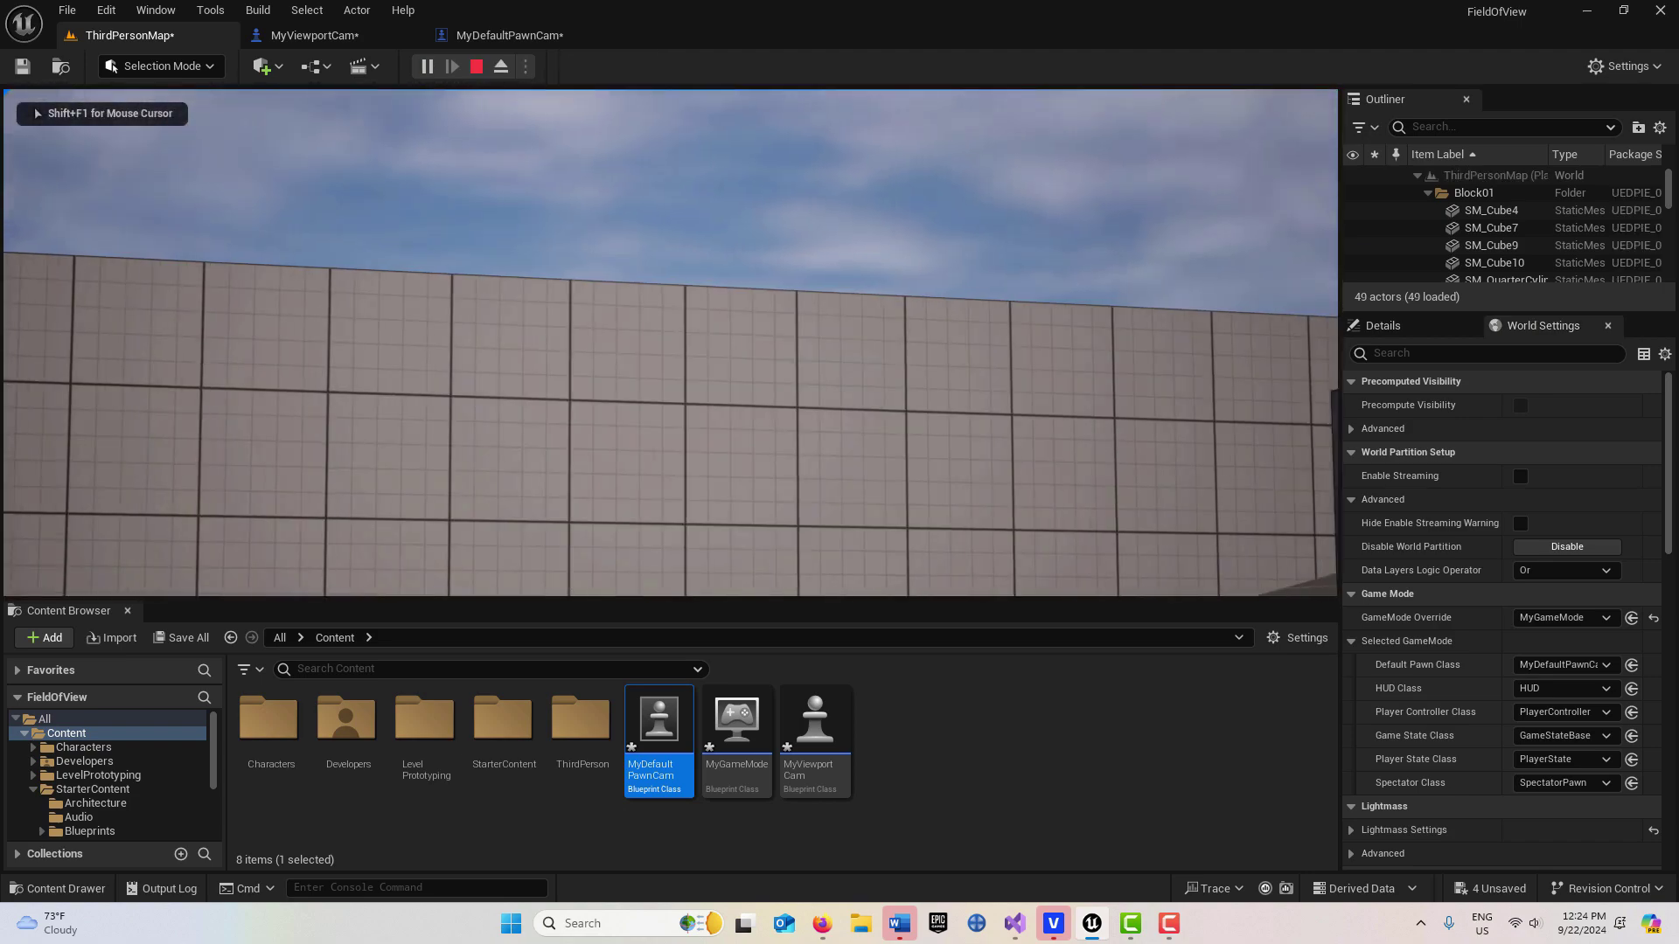
key(w)
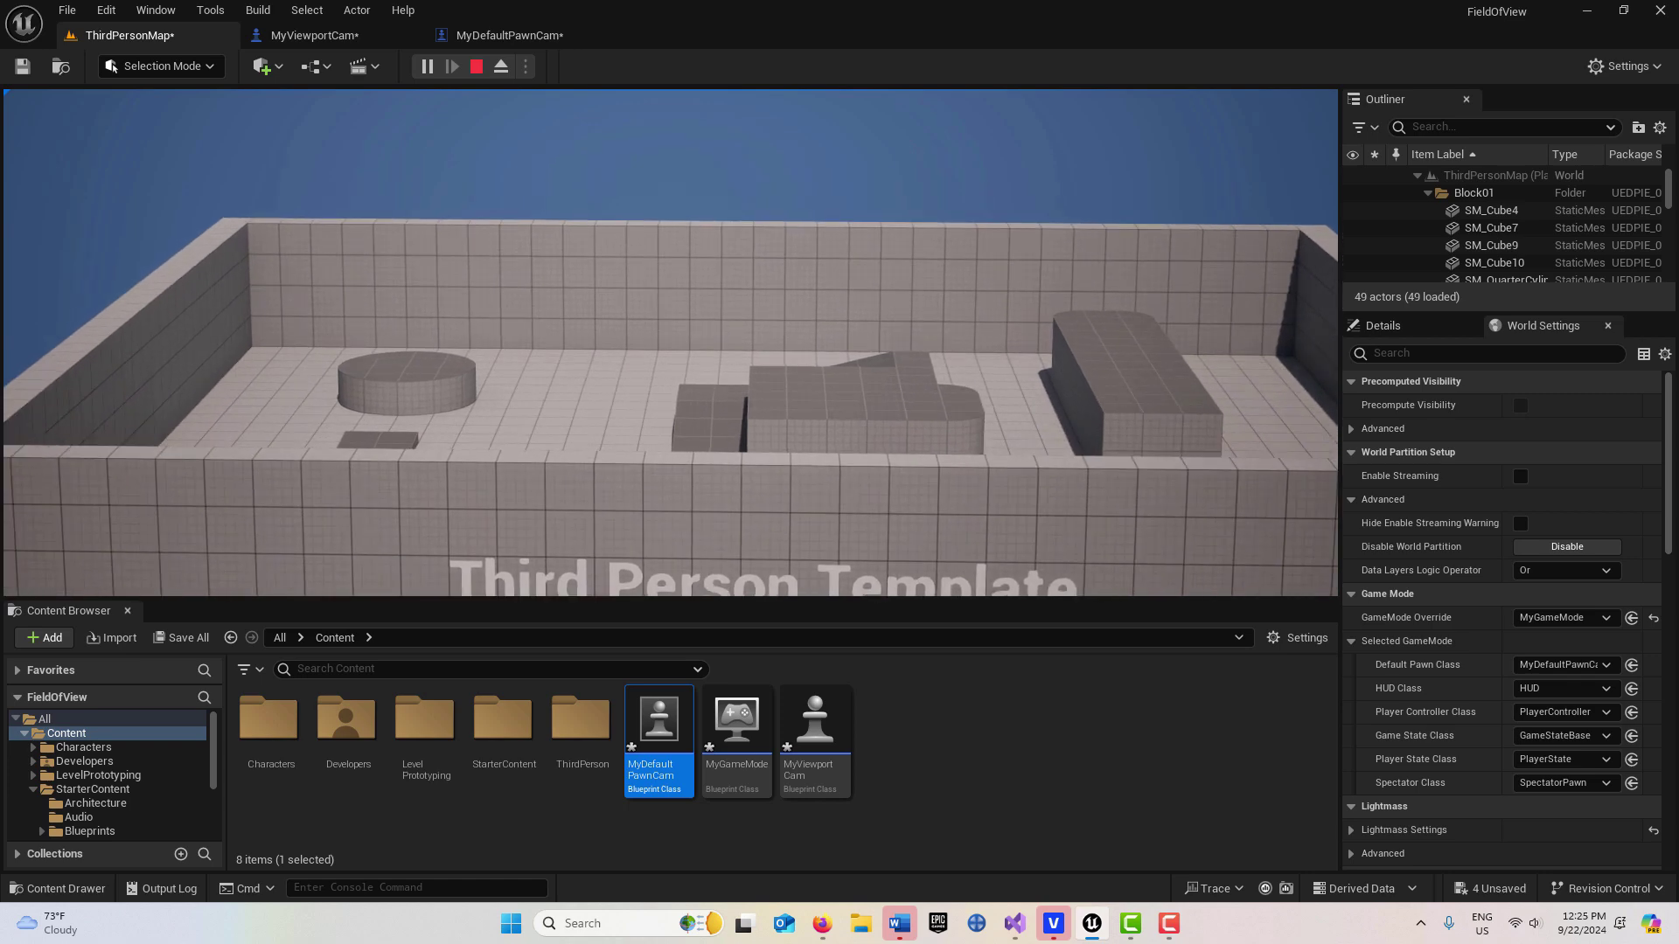
key(Escape)
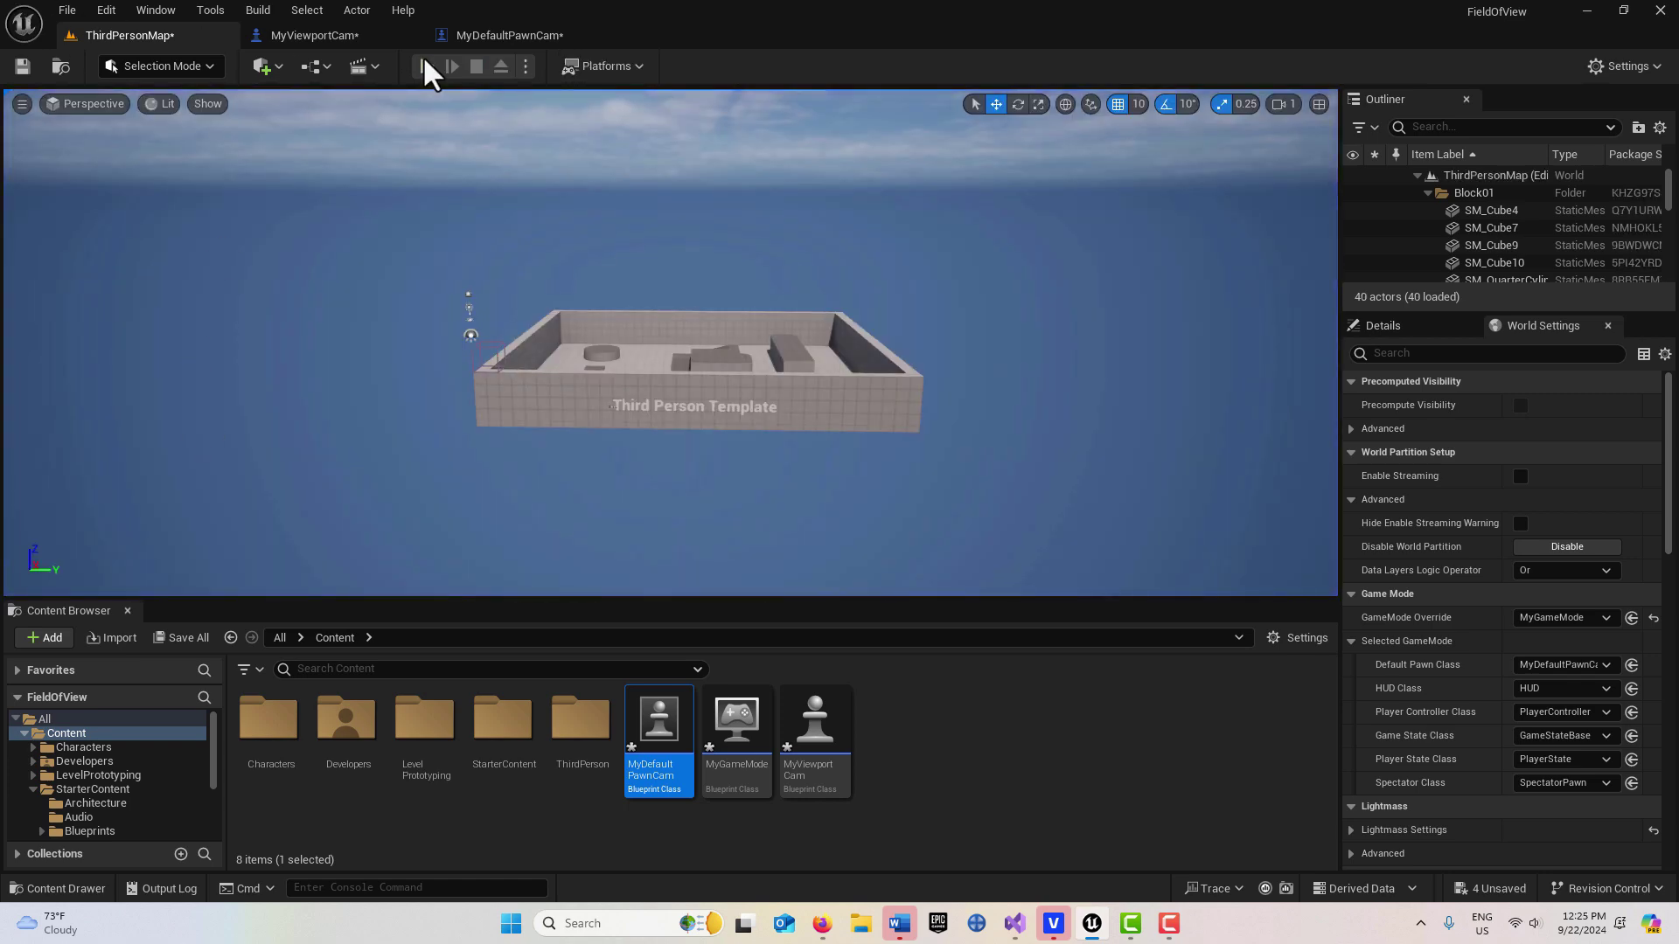
Step: Back in the MyDefaultPawnCam blueprint, raise the camera's field of view to about 112.4° and compile
click(516, 27)
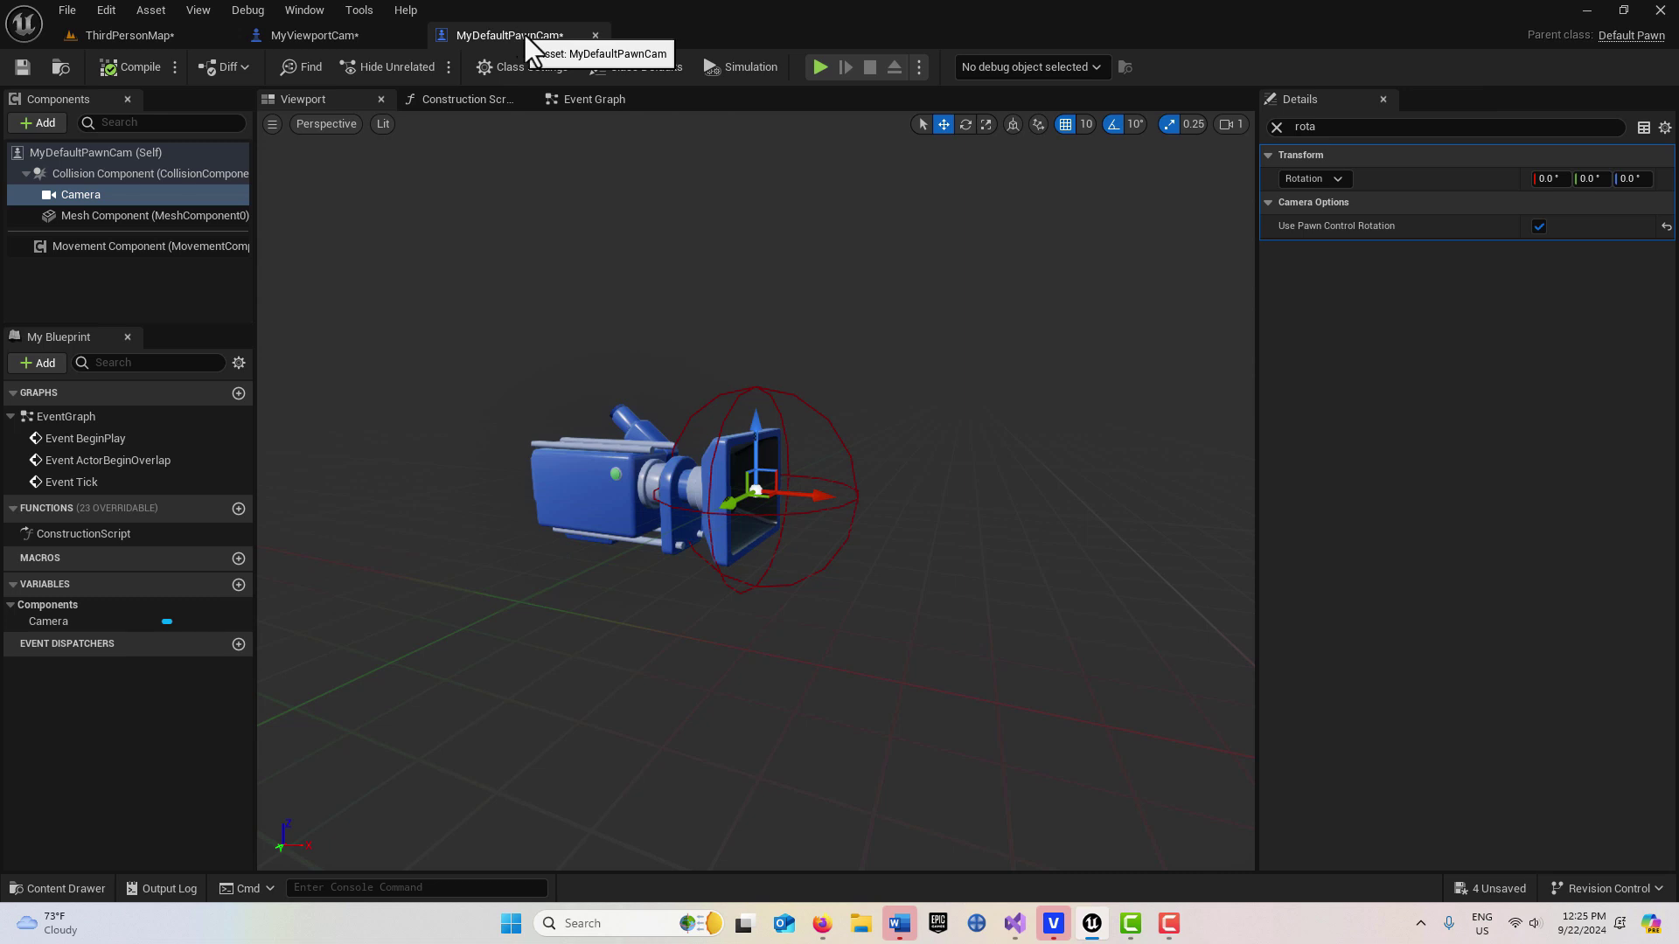
click(1277, 128)
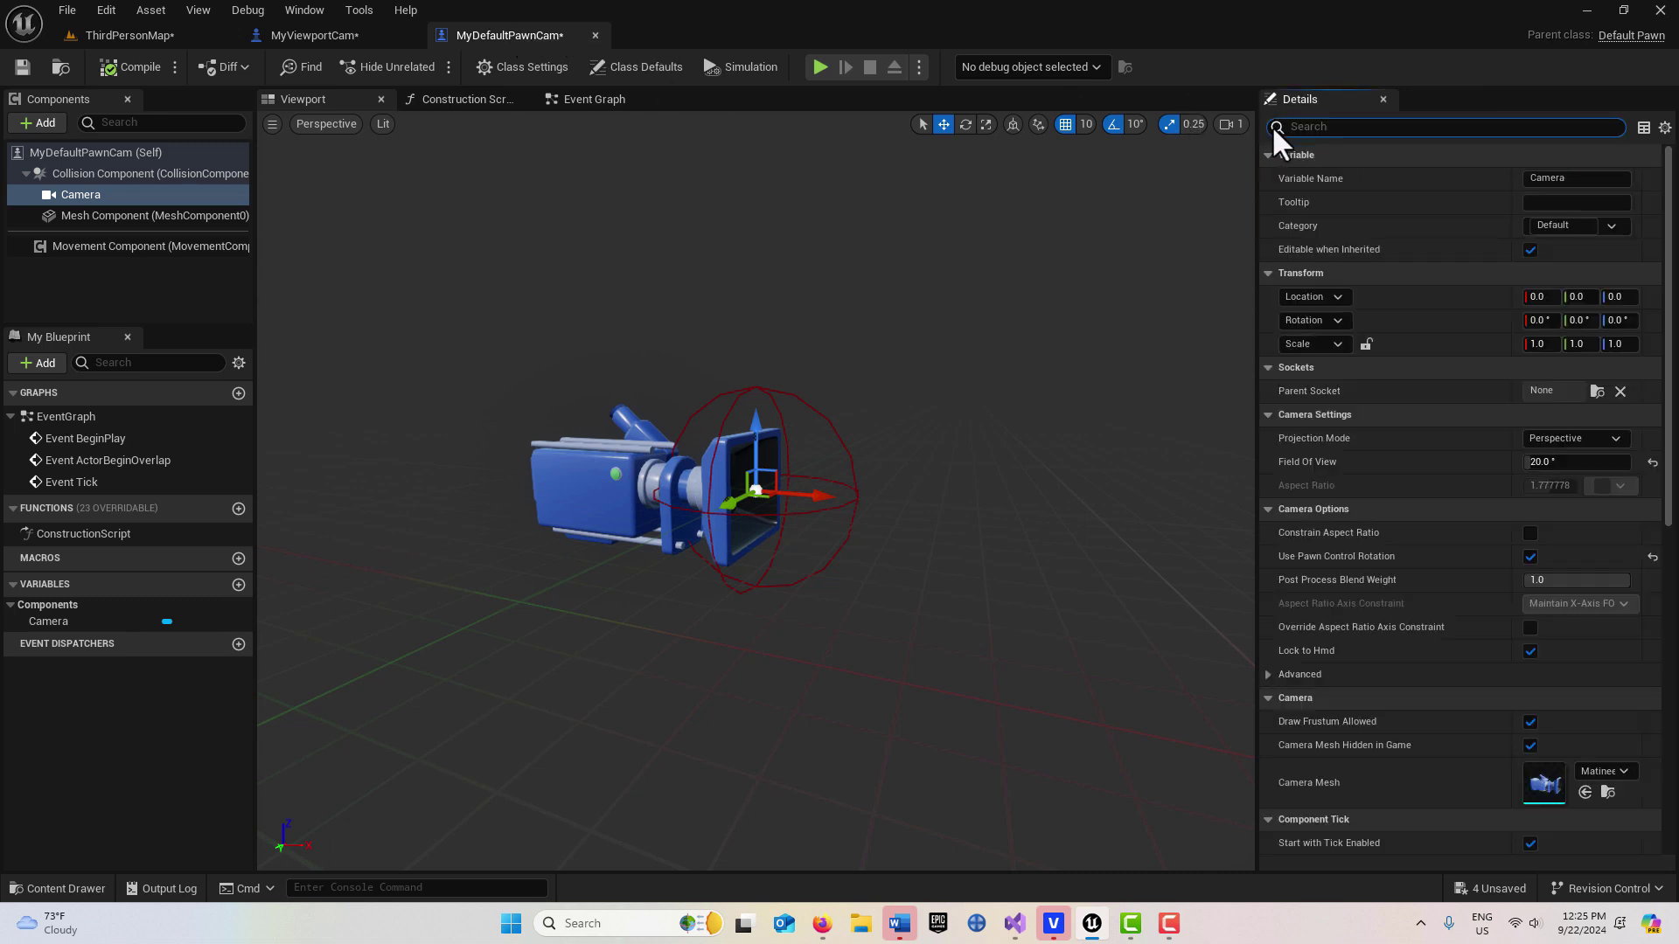
drag(1555, 462, 1590, 462)
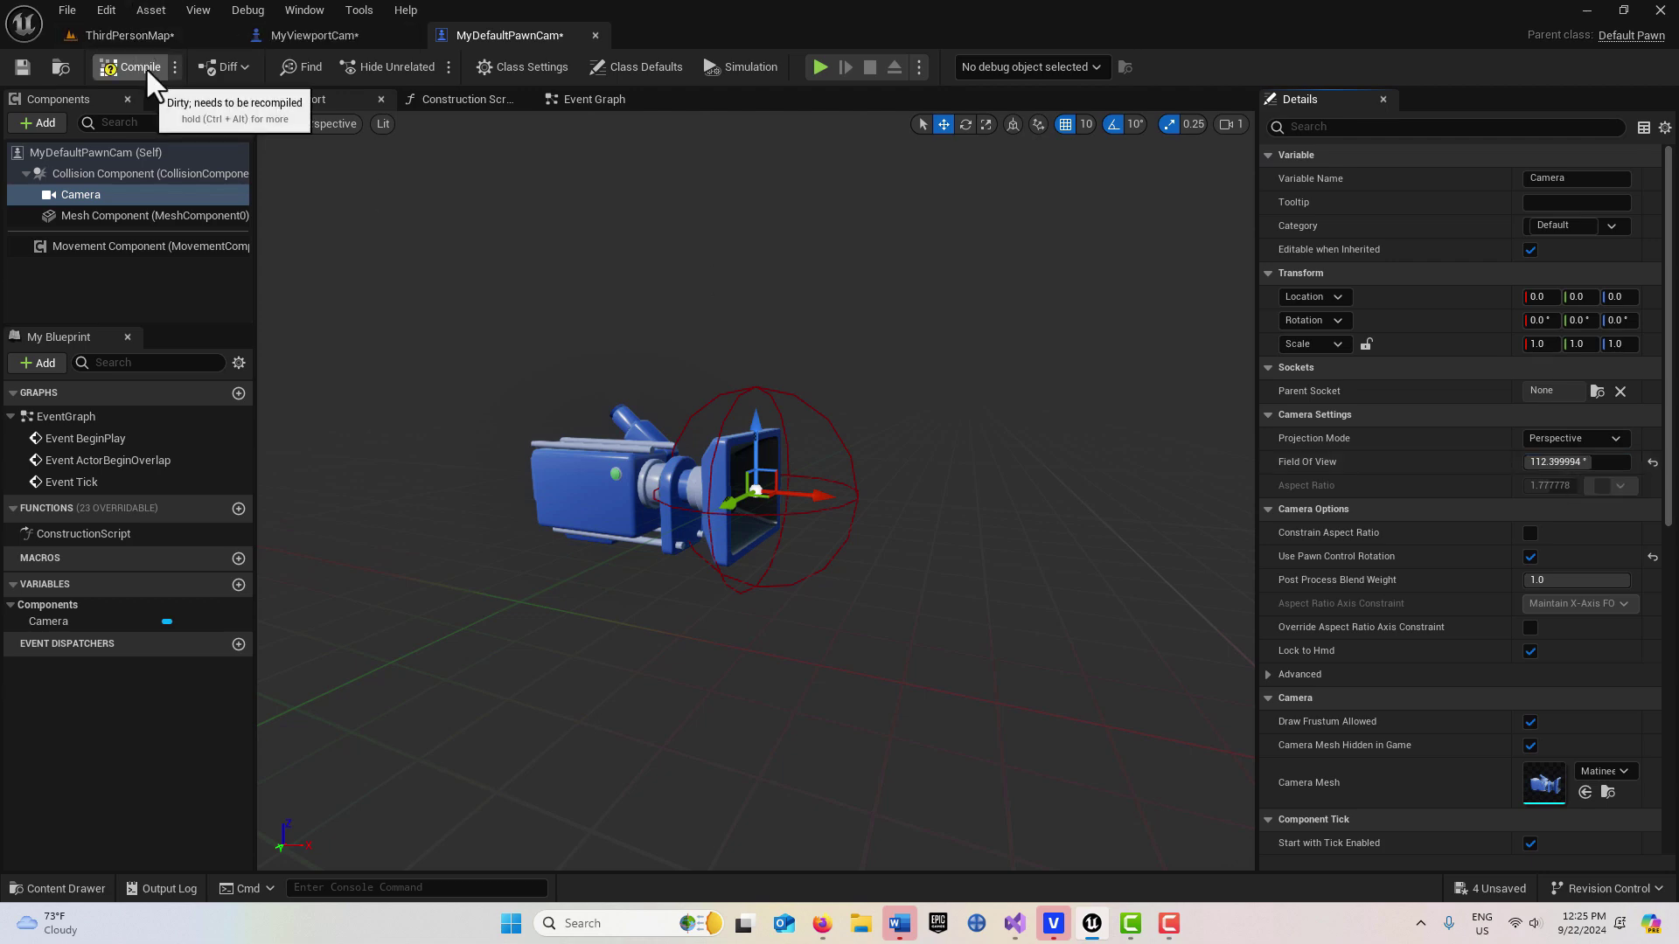
Step: Return to the ThirdPersonMap level and play it to check the camera's wider field of view
click(145, 41)
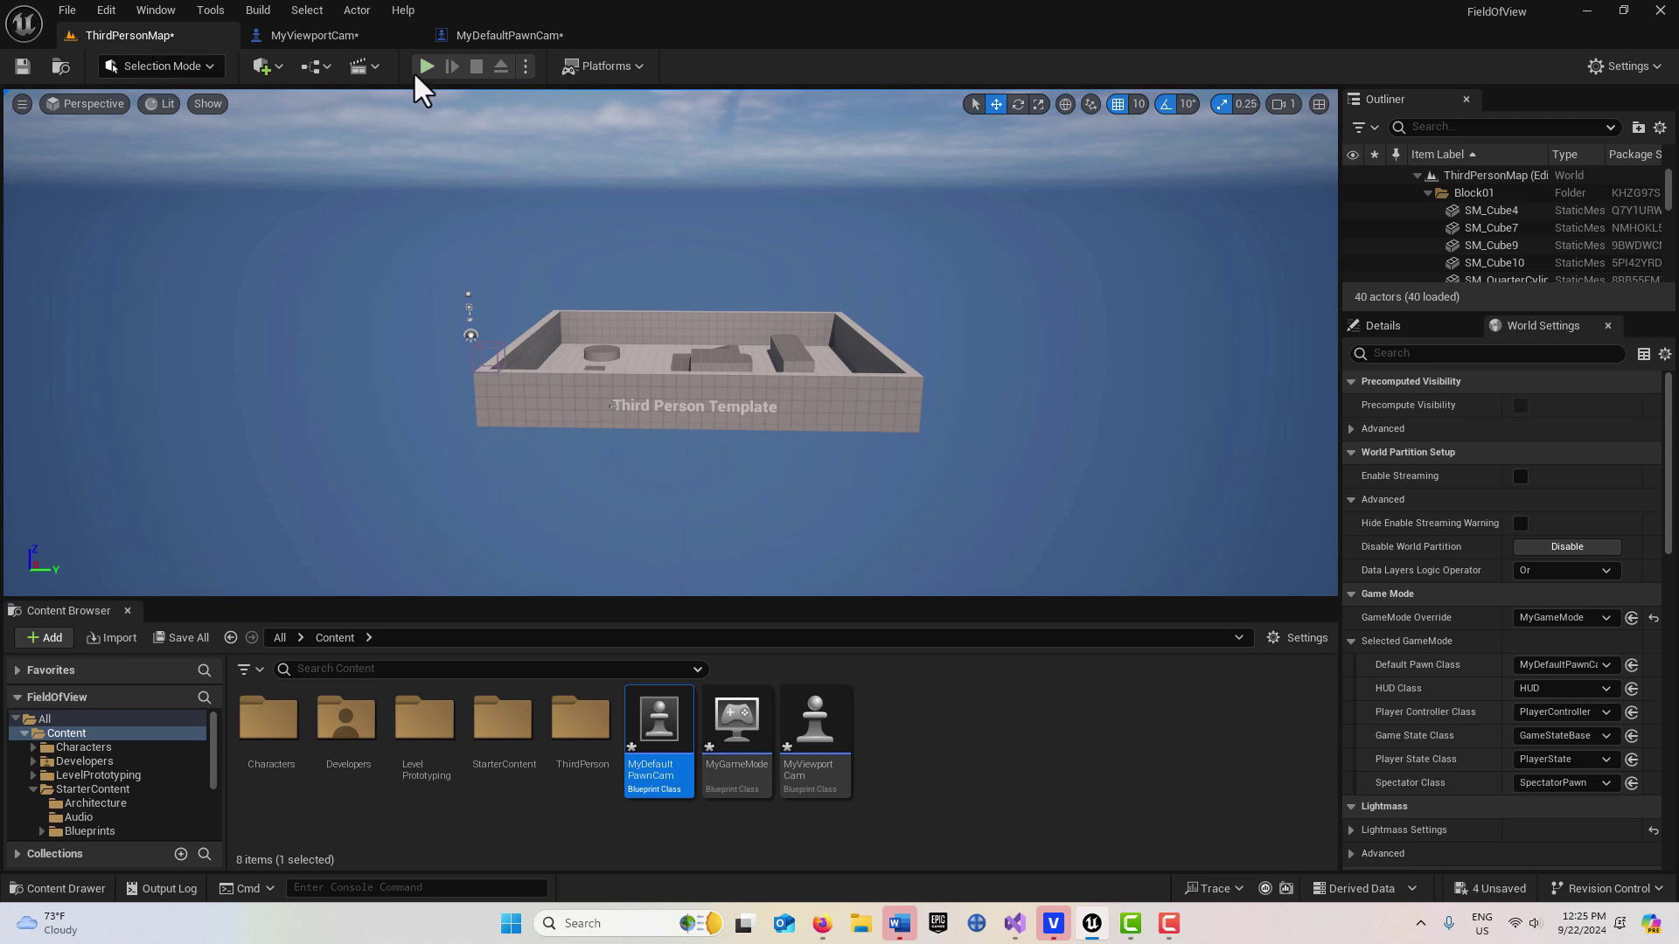
click(427, 65)
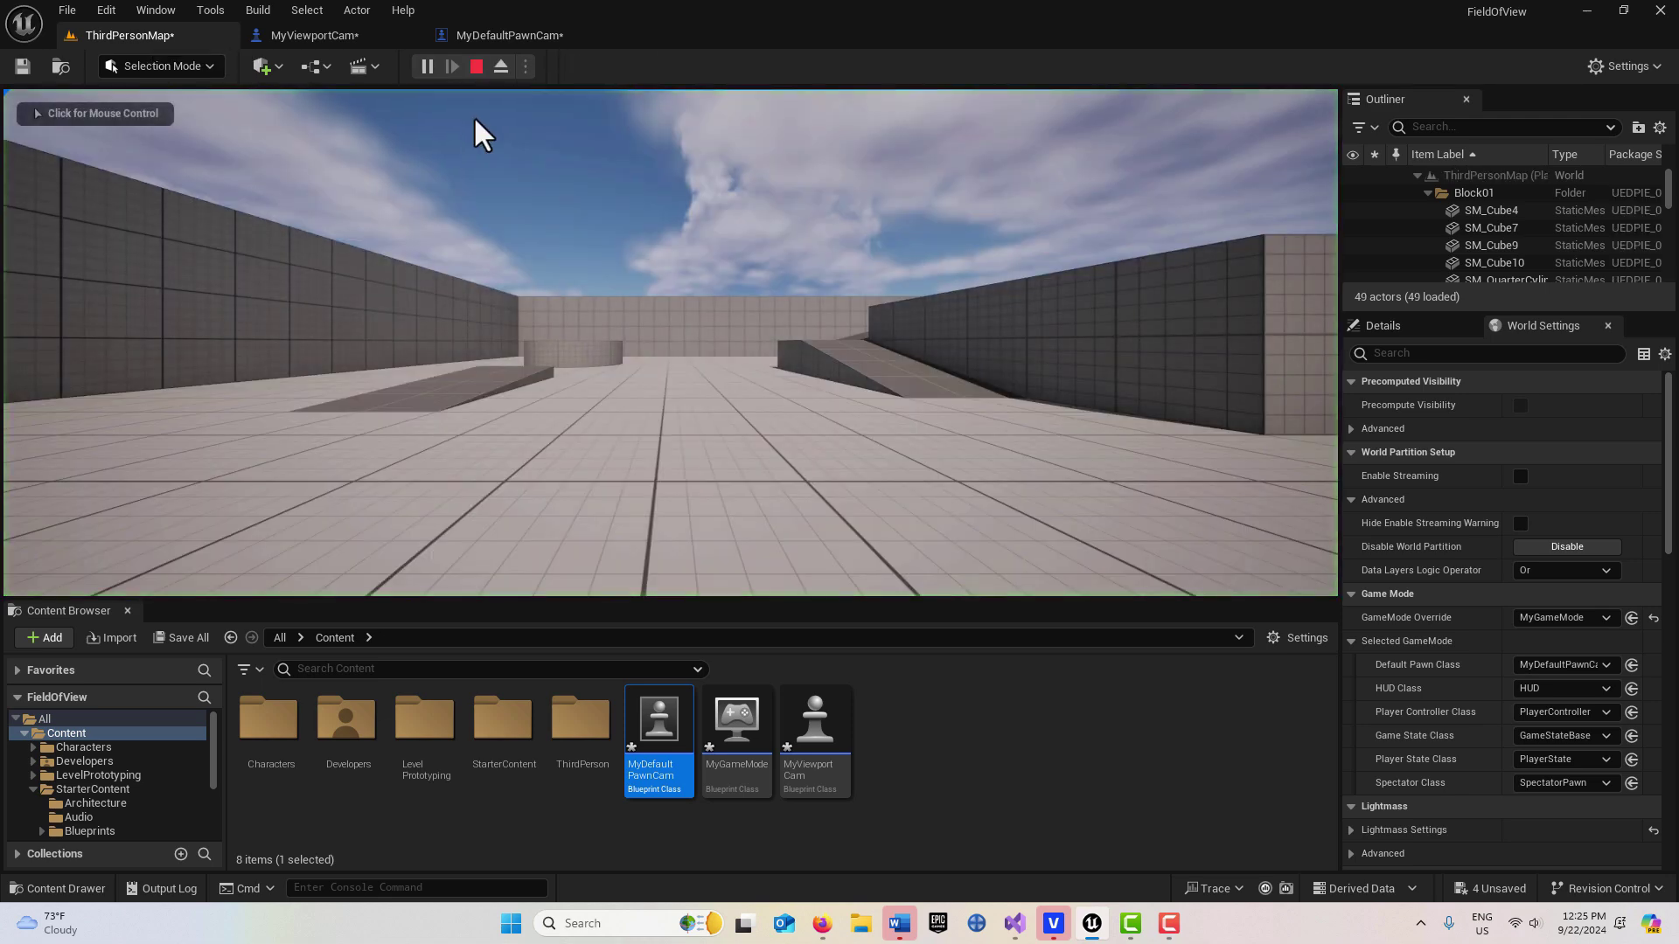